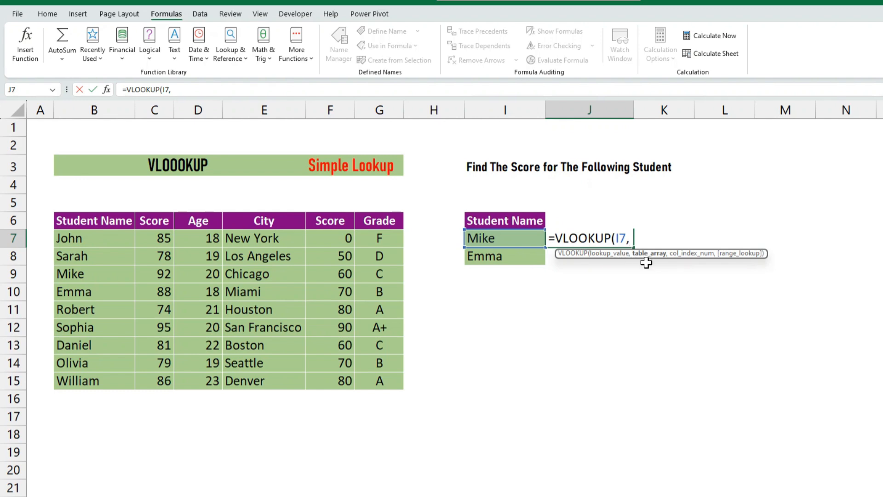
# Complete the VLOOKUP formula in J7 with table range B7:G15, column index 2 and exact match (FALSE).
pyautogui.moveTo(112, 237); pyautogui.dragTo(372, 389)
pyautogui.click(373, 392)
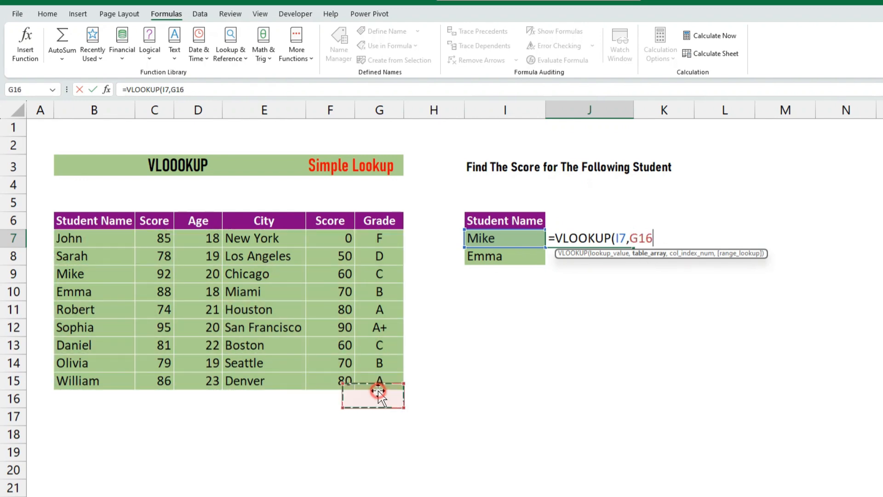
pyautogui.moveTo(109, 245); pyautogui.dragTo(371, 372)
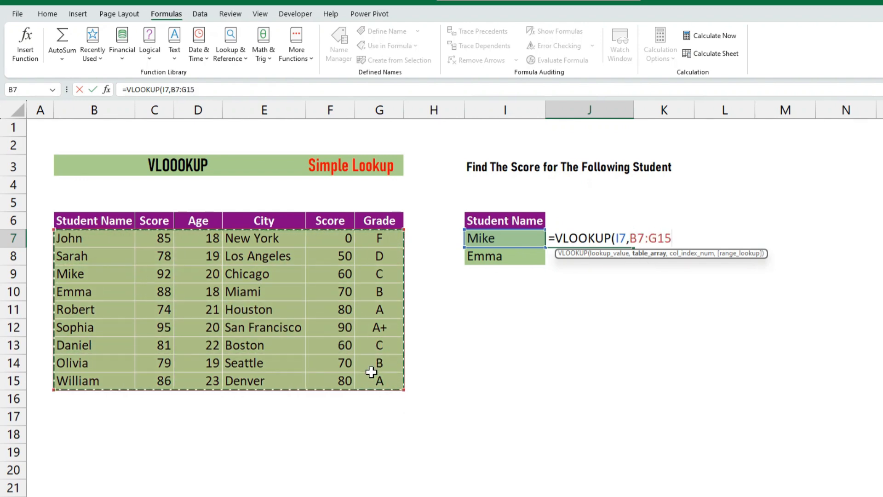
pyautogui.write(',')
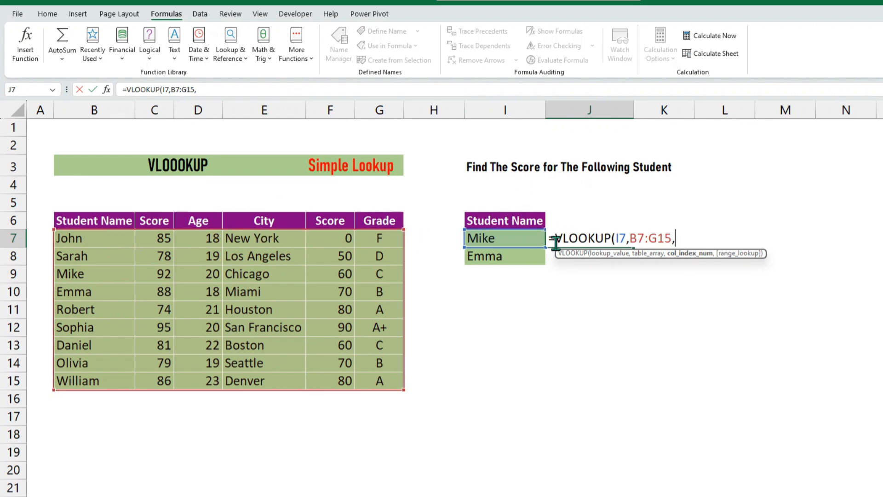
pyautogui.write('2,')
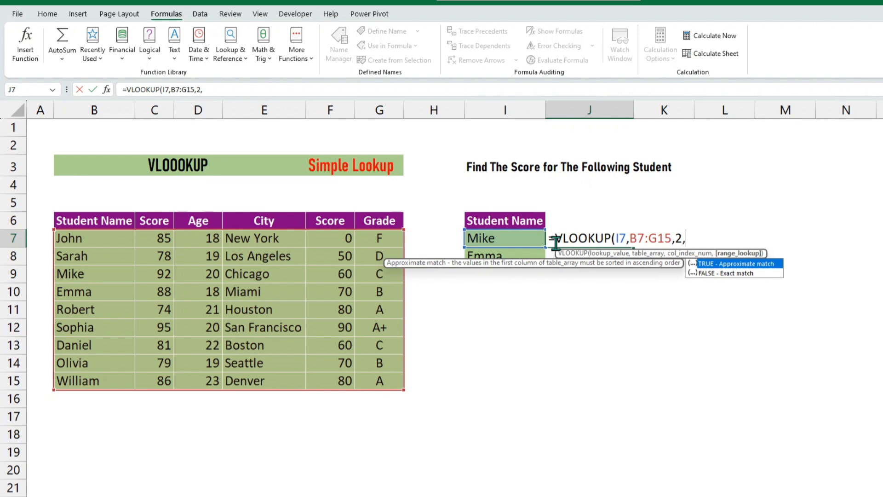
pyautogui.click(723, 274)
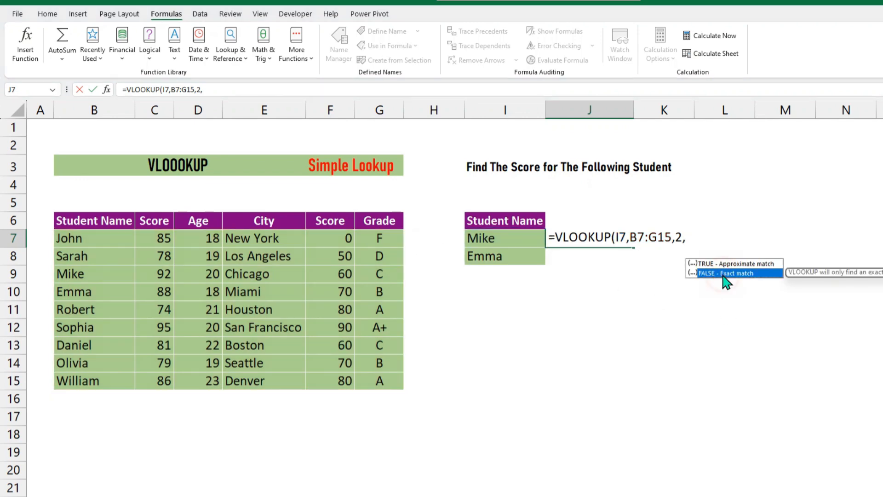
pyautogui.doubleClick(724, 273)
pyautogui.write(')')
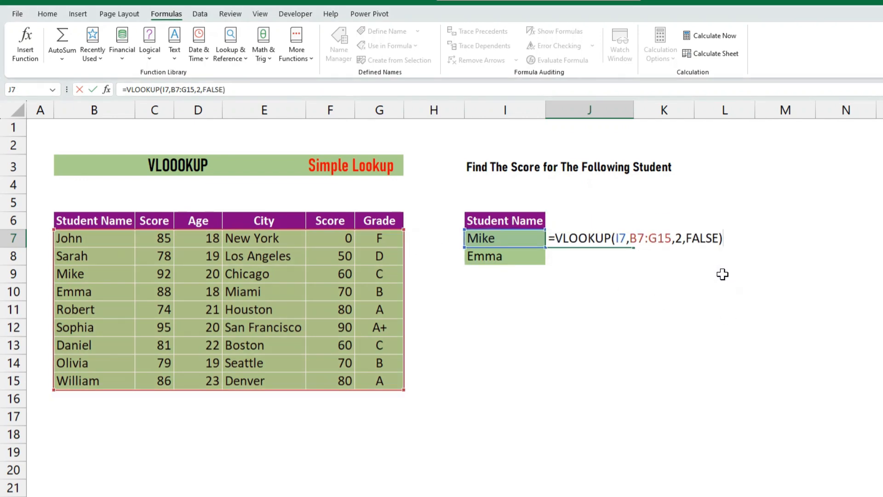
pyautogui.press('Return')
# Fill the score lookup formula from J7 down into J8.
pyautogui.hotkey('ctrl', 'd')
pyautogui.press('Return')
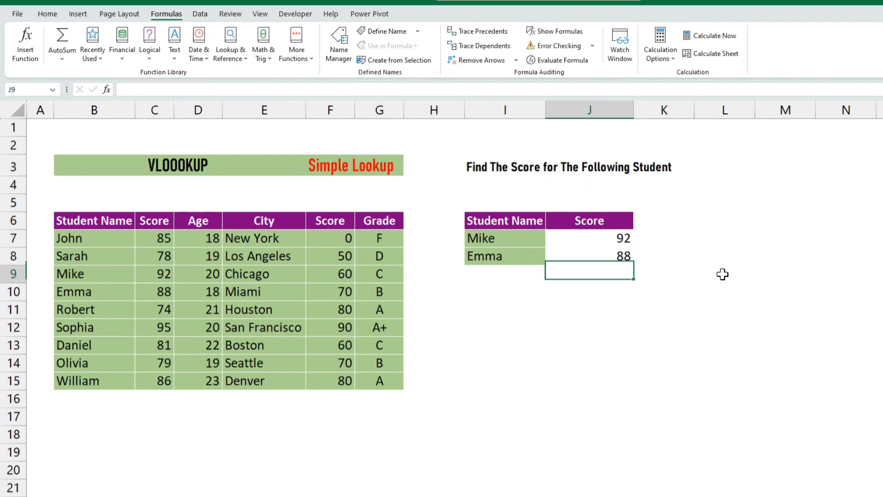
pyautogui.press('Up')
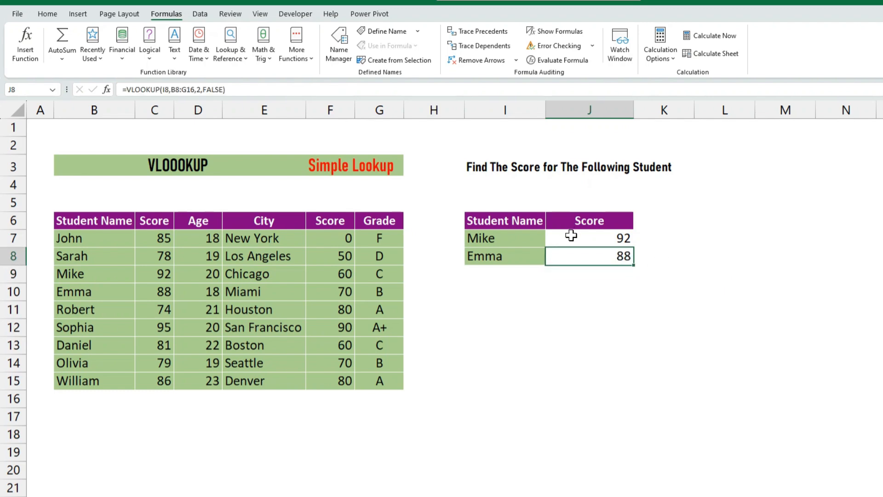
# Copy the cell formatting of C9:C10 onto the score results in J7:J8 with Format Painter.
pyautogui.moveTo(150, 276); pyautogui.dragTo(158, 288)
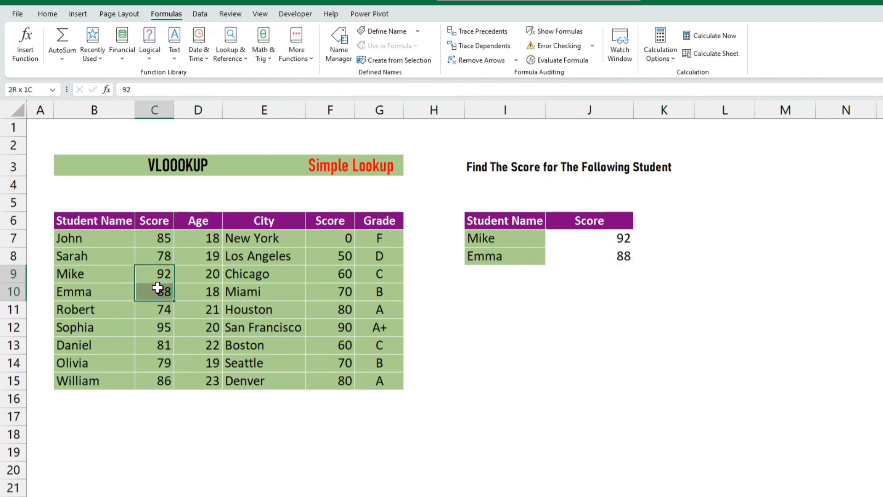
pyautogui.click(47, 14)
pyautogui.click(67, 60)
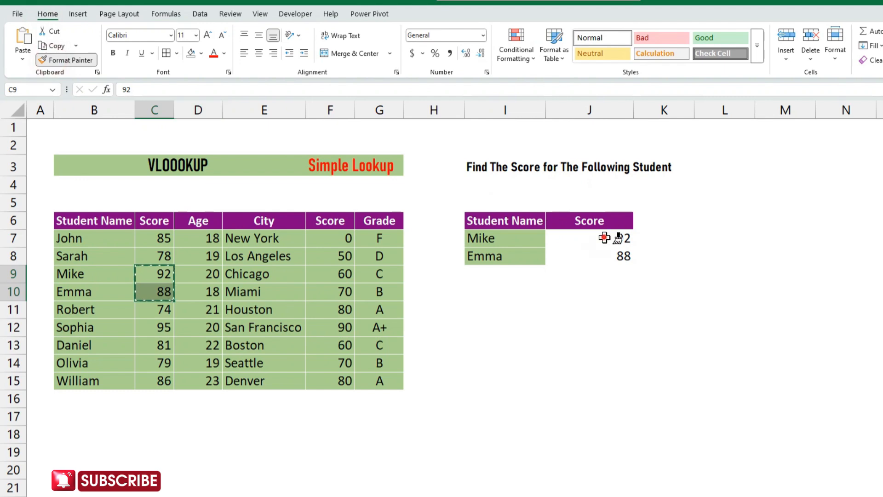
pyautogui.click(604, 238)
pyautogui.click(619, 307)
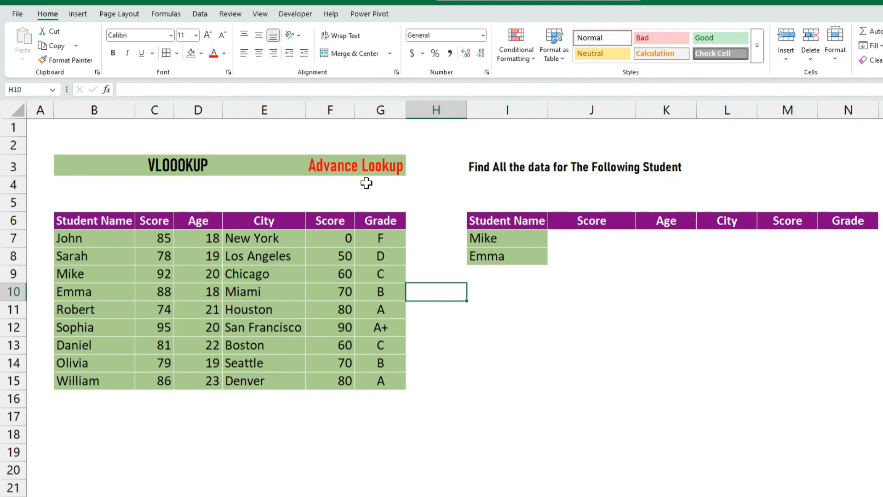
# Examine the Advance Lookup sheet's title, lookup names, result headings from Score to Grade, and the row 7 result cells.
pyautogui.click(353, 167)
pyautogui.click(592, 255)
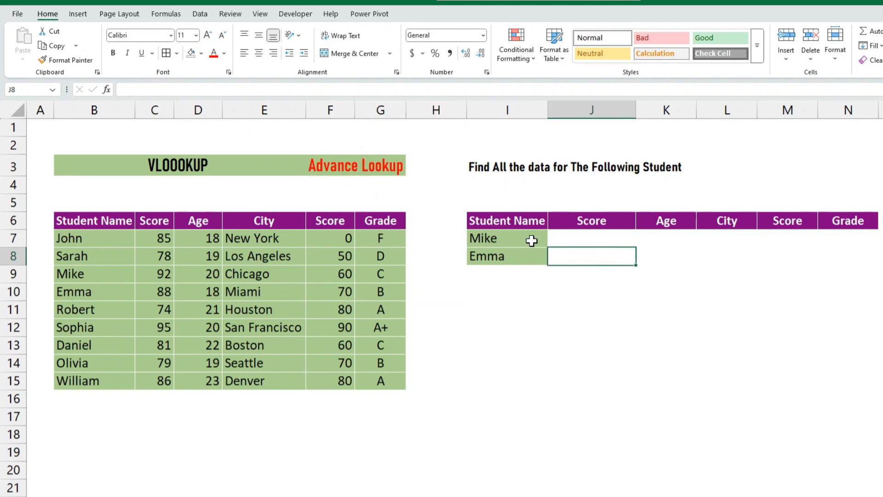
pyautogui.moveTo(503, 238); pyautogui.dragTo(502, 253)
pyautogui.click(634, 222)
pyautogui.click(667, 221)
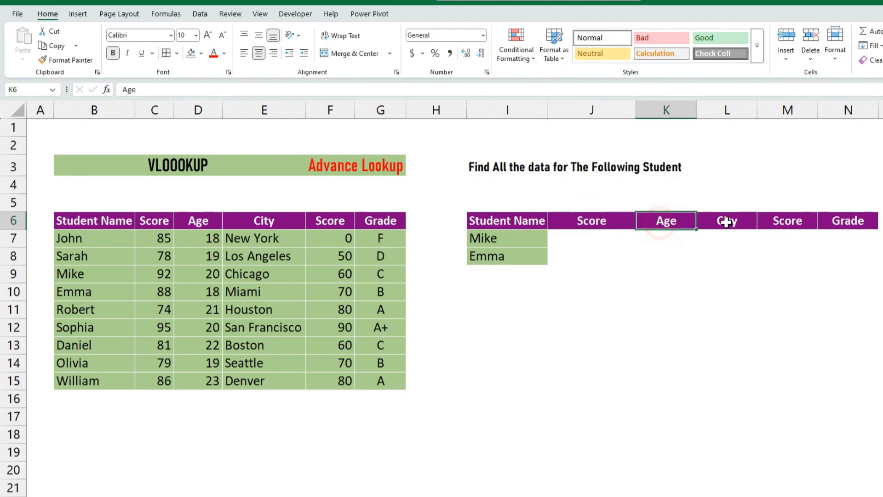
pyautogui.click(729, 223)
pyautogui.click(788, 223)
pyautogui.click(847, 226)
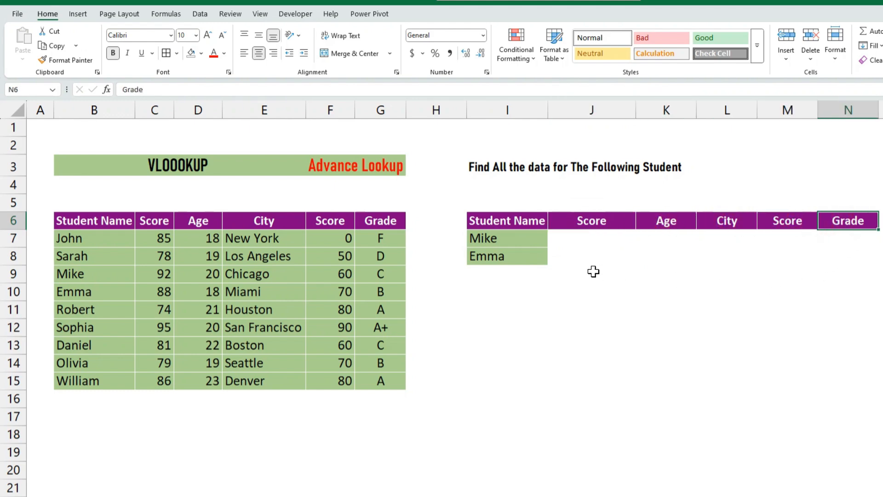
pyautogui.click(580, 239)
pyautogui.click(661, 238)
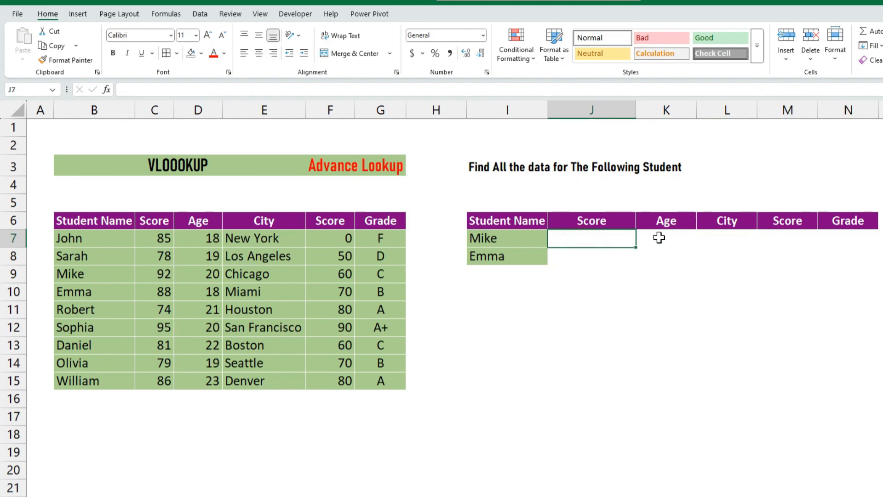
pyautogui.click(723, 235)
pyautogui.click(787, 236)
pyautogui.click(833, 236)
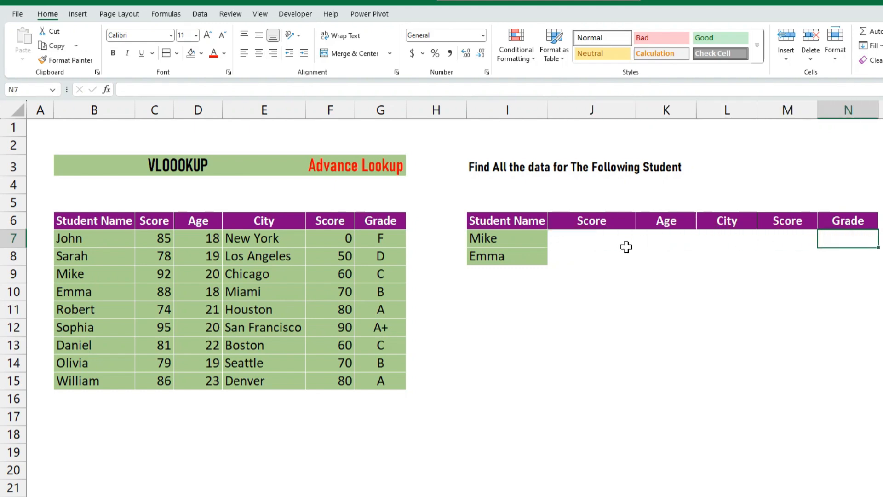
pyautogui.click(324, 167)
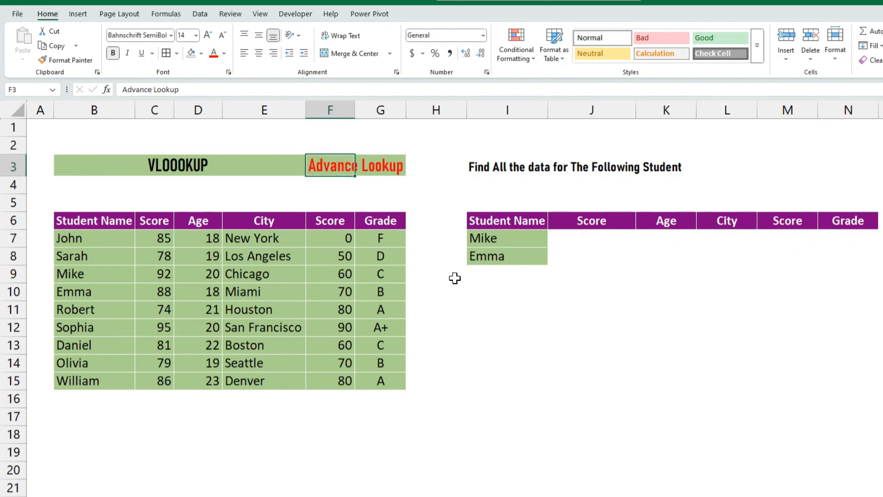
# Start a VLOOKUP formula in J7 with lookup value I7 and table range B7:G15.
pyautogui.click(581, 241)
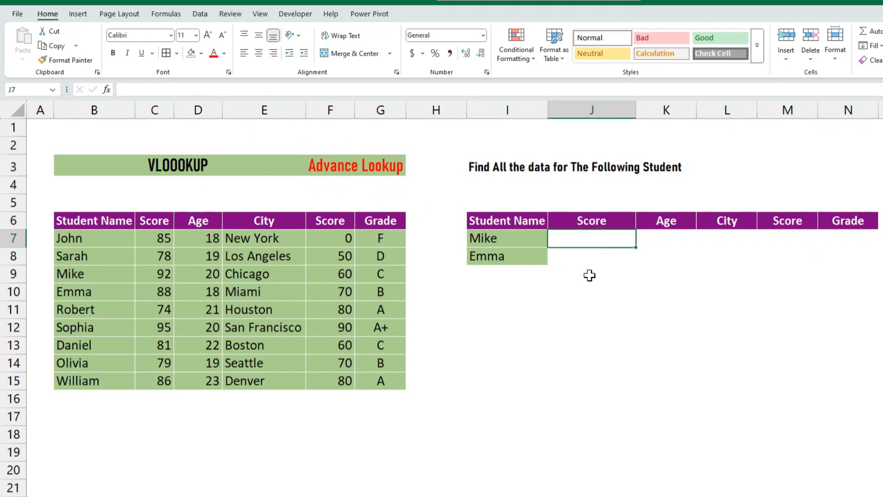
pyautogui.write('=vl')
pyautogui.press('Tab')
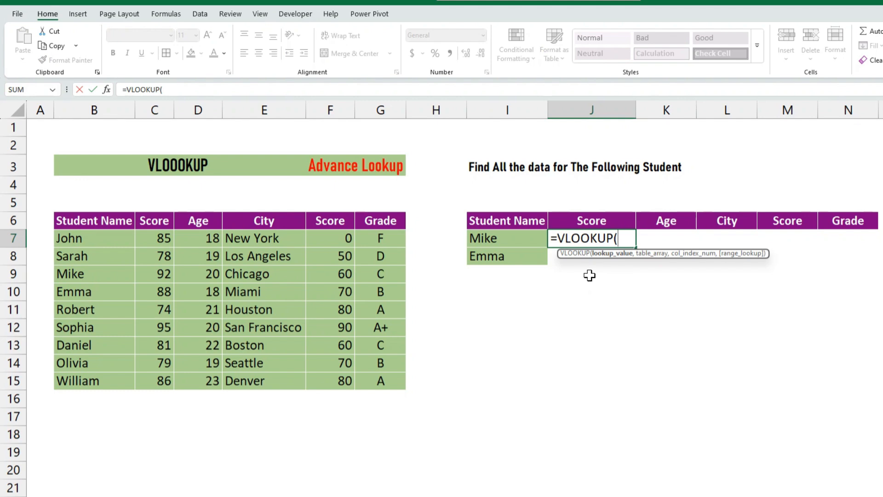
pyautogui.click(512, 235)
pyautogui.write(',')
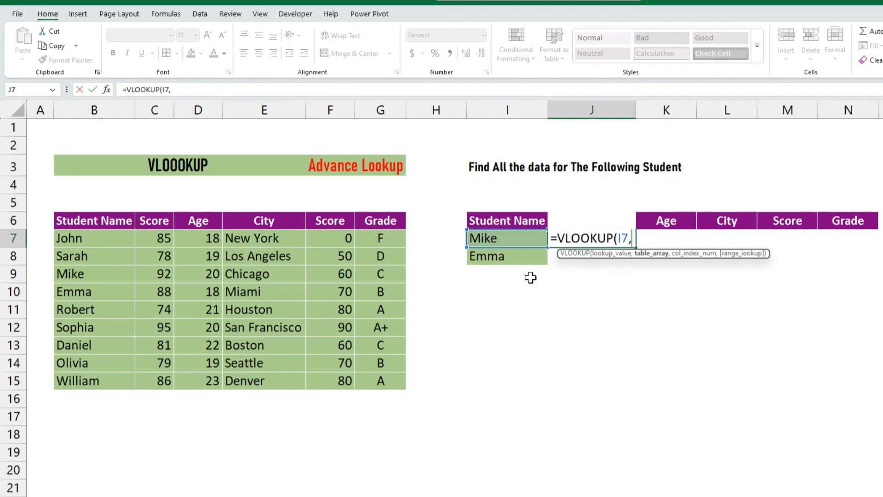
pyautogui.moveTo(65, 239); pyautogui.dragTo(361, 371)
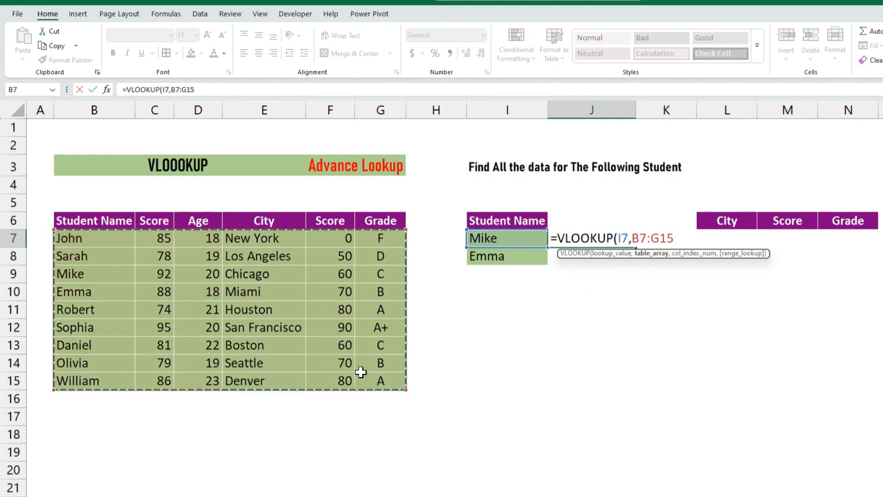
pyautogui.write(',')
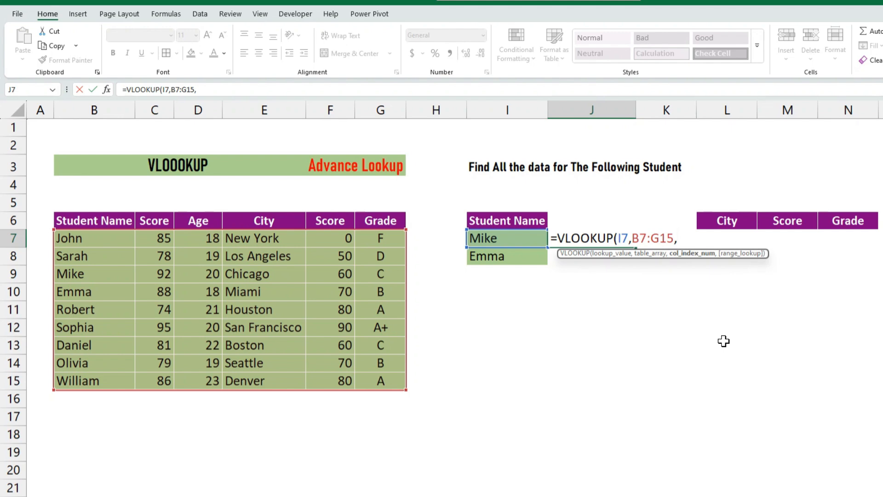
# Finish the J7 VLOOKUP with the column index array {2,3,4,5,6} and exact match (FALSE).
pyautogui.write('{2,')
pyautogui.write('3,4,5,6')
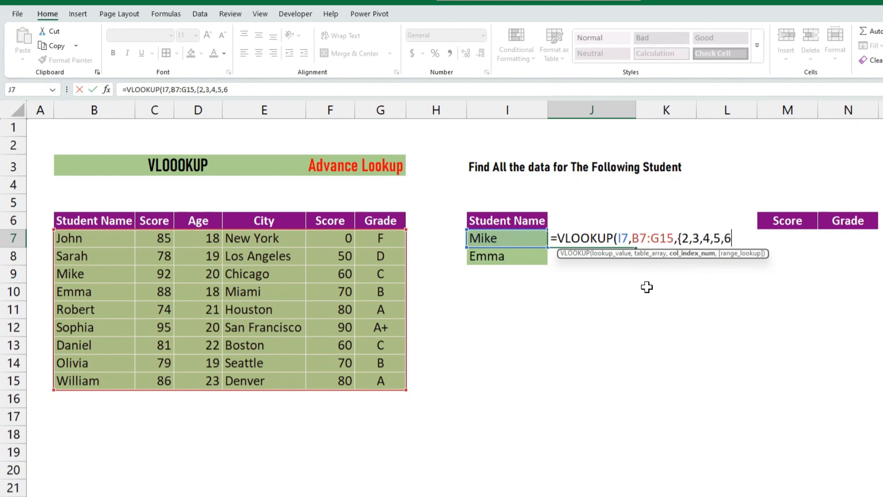
pyautogui.write(',')
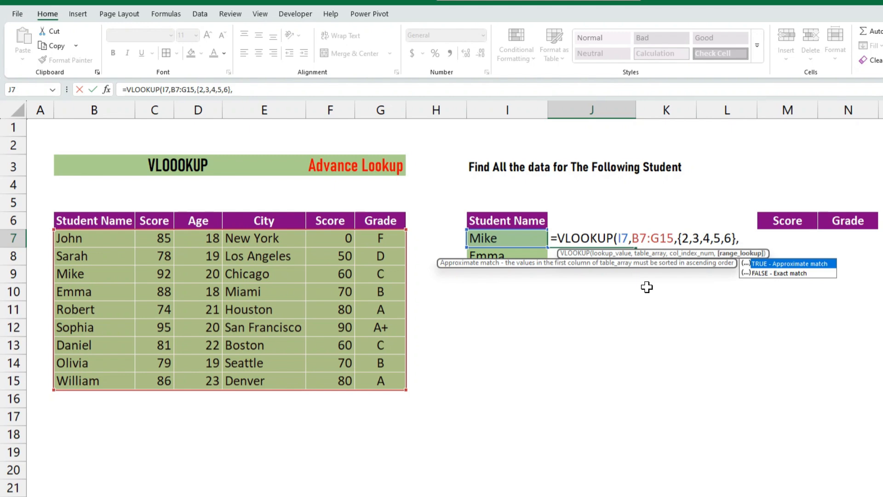
pyautogui.press('Down')
pyautogui.press('Tab')
pyautogui.write(')')
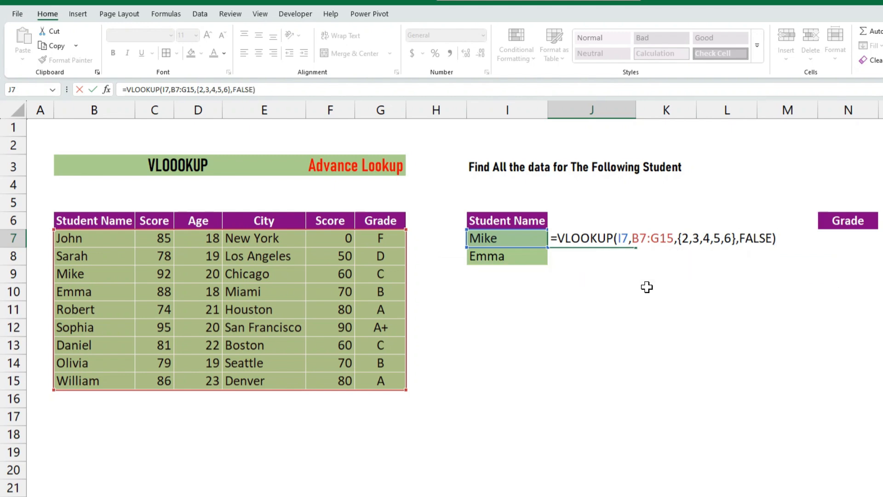
pyautogui.press('Return')
pyautogui.press('Up')
pyautogui.press('Down')
pyautogui.press('Up')
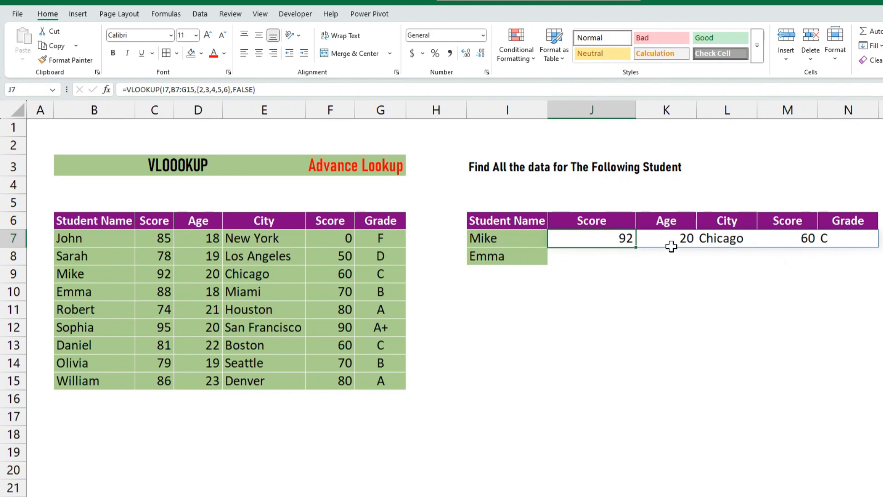
# Fill the multi-column lookup formula from J7 down into J8 for the second student.
pyautogui.click(608, 256)
pyautogui.hotkey('ctrl', 'd')
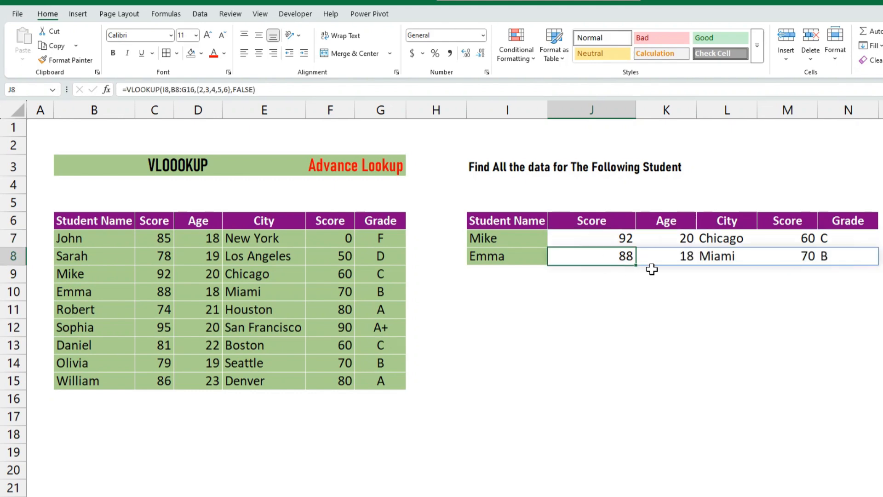
pyautogui.click(646, 288)
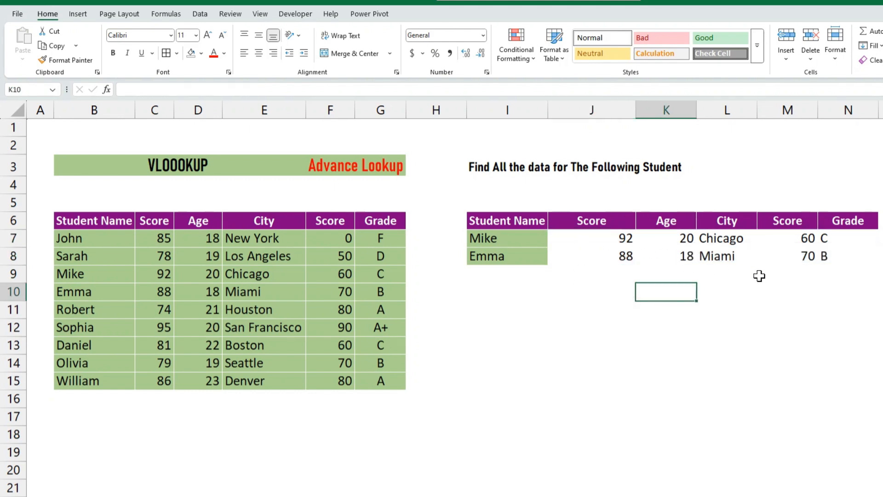
# Copy the cell formatting of C9:G10 onto the lookup results in J7:N8, and compare them with source rows B9:G10.
pyautogui.moveTo(140, 272); pyautogui.dragTo(359, 285)
pyautogui.click(66, 60)
pyautogui.click(620, 241)
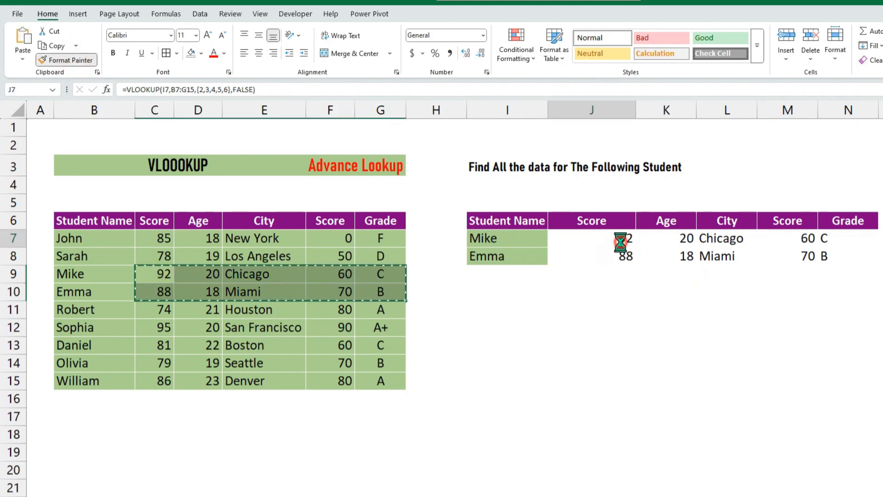
pyautogui.click(623, 293)
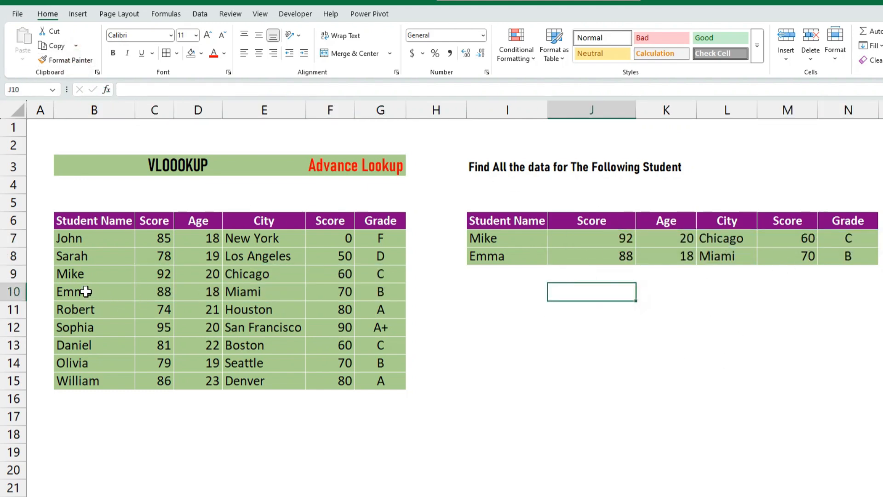
pyautogui.moveTo(82, 275); pyautogui.dragTo(361, 288)
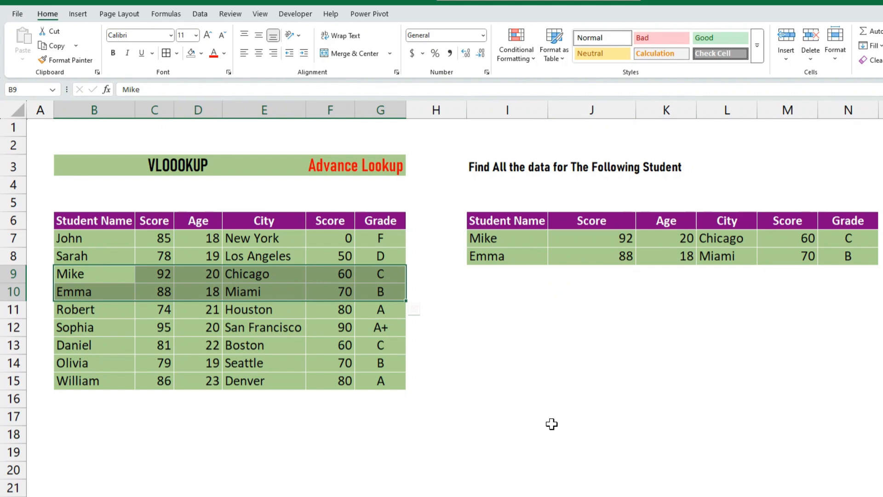
pyautogui.click(592, 241)
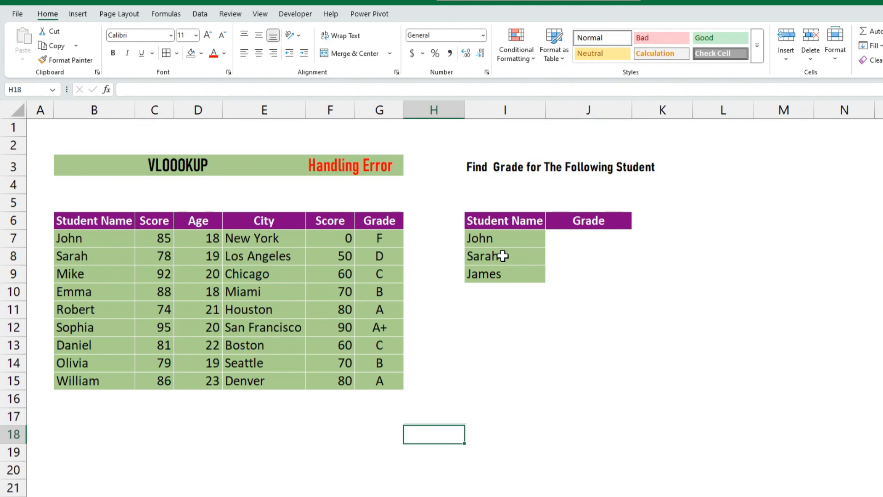
# Check the lookup name in I9 against the Student Name column on the Handling Error sheet, and select grade cell J7.
pyautogui.click(494, 274)
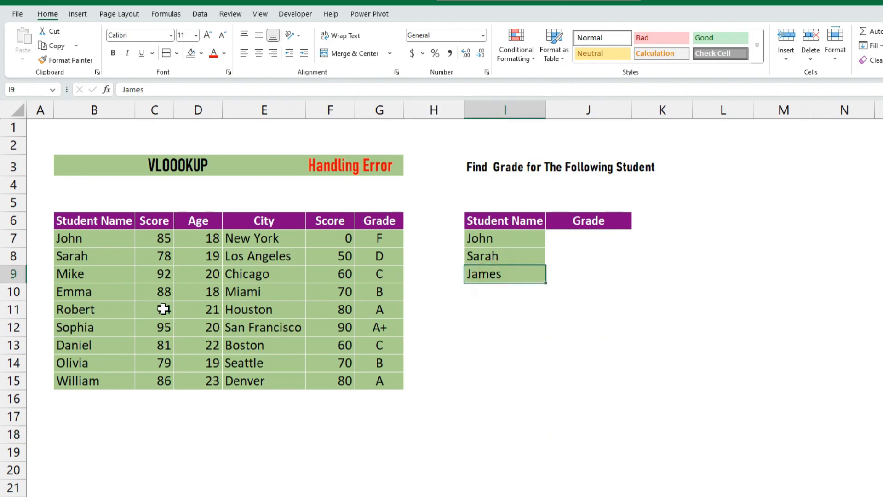
pyautogui.click(104, 256)
pyautogui.click(72, 298)
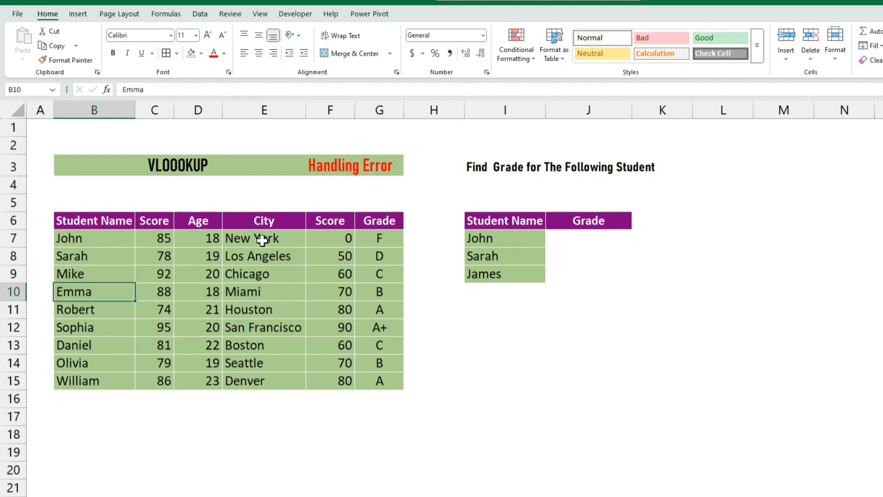
pyautogui.click(591, 240)
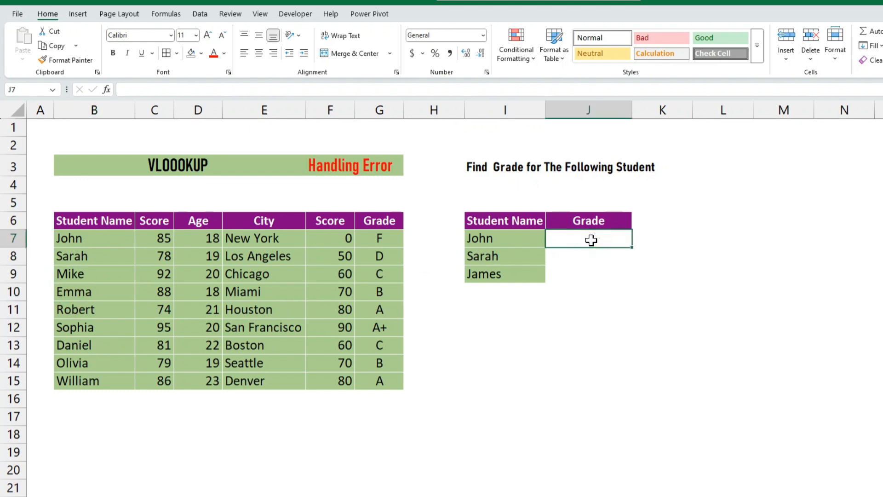
# Start a VLOOKUP in J7 with I7 as the lookup value and the absolute range $B$7:$G$15 as the table array.
pyautogui.write('=v')
pyautogui.press('Tab')
pyautogui.press('Left')
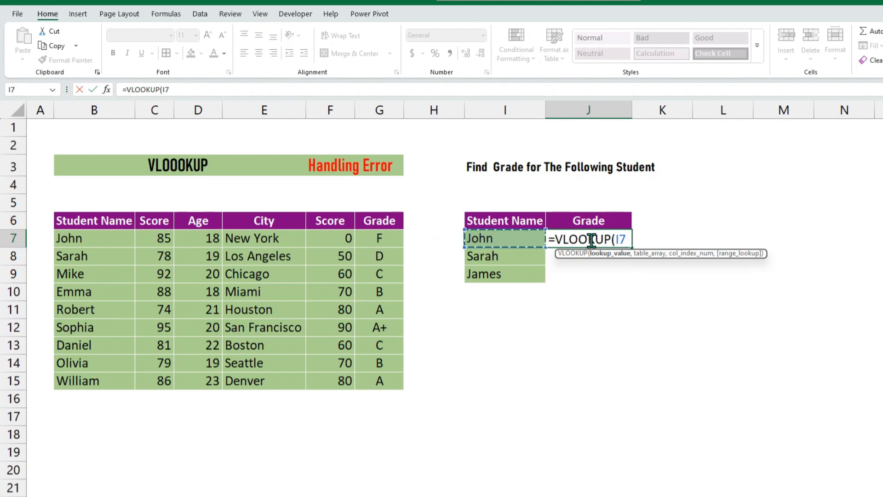
pyautogui.write(',')
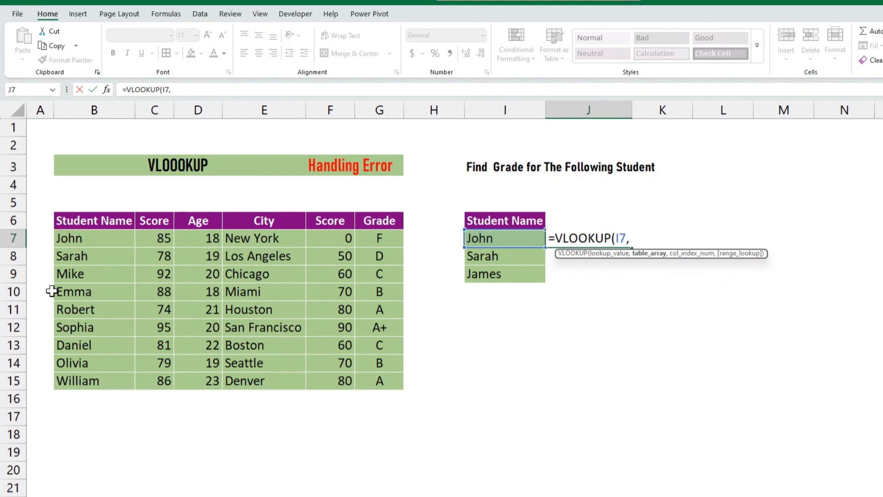
pyautogui.moveTo(69, 240); pyautogui.dragTo(371, 385)
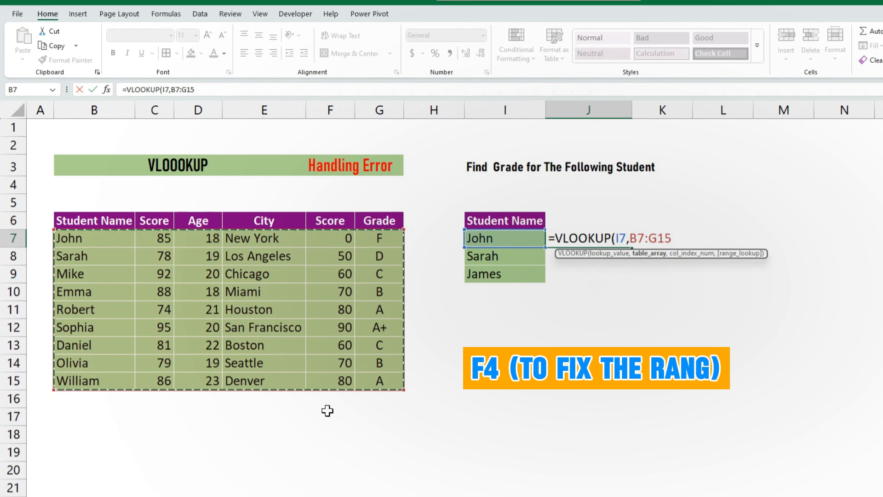
pyautogui.press('F4')
pyautogui.write(',')
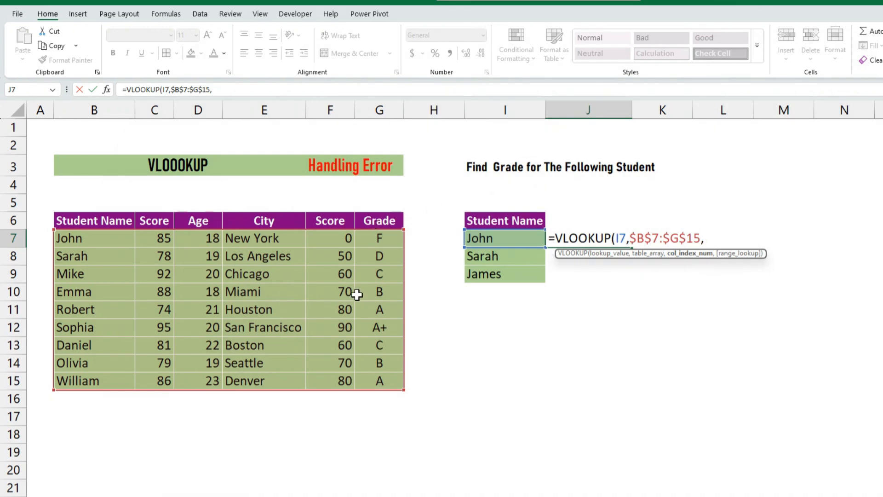
# Finish the J7 grade lookup with column index 6 and exact match (FALSE).
pyautogui.write(',')
pyautogui.press('Down')
pyautogui.press('Tab')
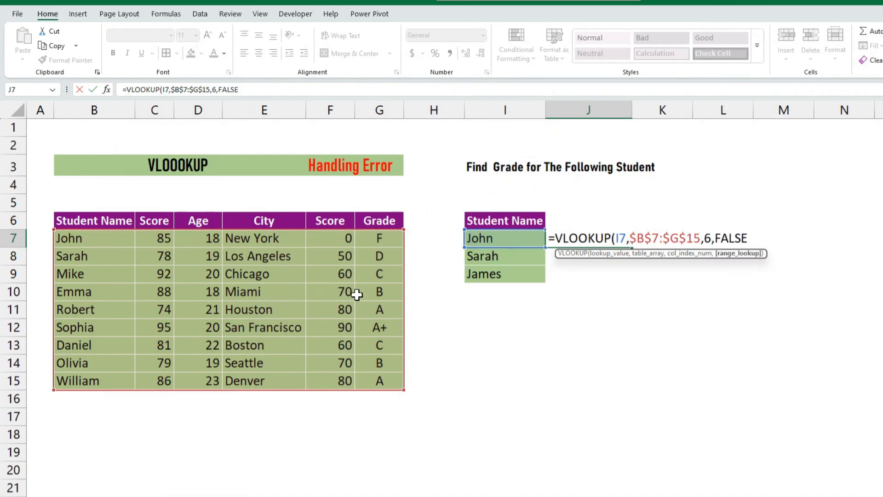
pyautogui.write(')')
pyautogui.press('Return')
# Fill the grade lookup formula from J7 down to J9.
pyautogui.press('Up')
pyautogui.hotkey('shift', 'Down')
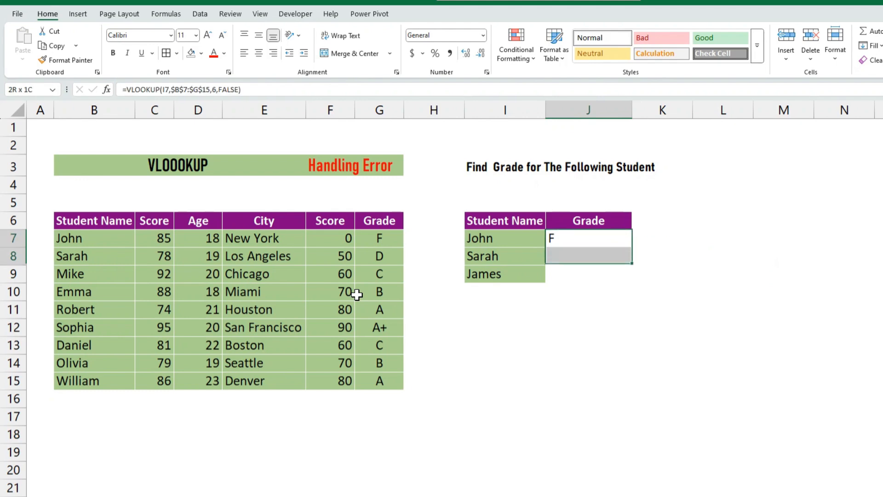
pyautogui.hotkey('shift', 'Down')
pyautogui.hotkey('ctrl', 'd')
# Examine the lookup result in J9 together with the student name in I9.
pyautogui.press('Down')
pyautogui.press('Down')
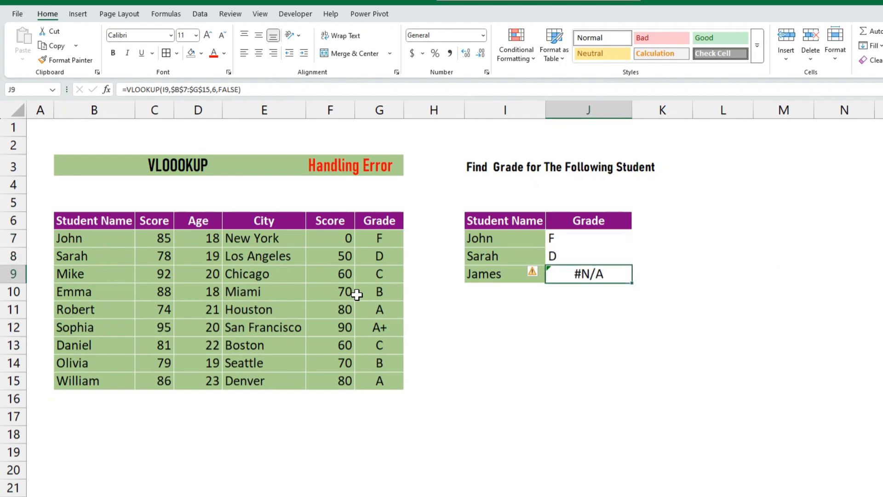
pyautogui.hotkey('shift', 'Left')
pyautogui.press('Right')
pyautogui.press('Left')
pyautogui.press('Left')
pyautogui.press('Right')
pyautogui.click(605, 297)
# Wrap the J7 VLOOKUP in IFERROR with "No Record" as the value returned on error.
pyautogui.click(567, 240)
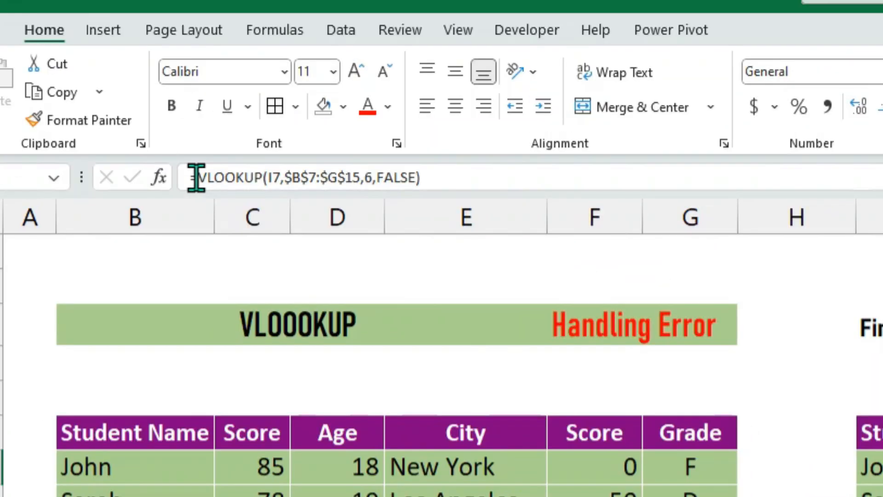
pyautogui.click(105, 77)
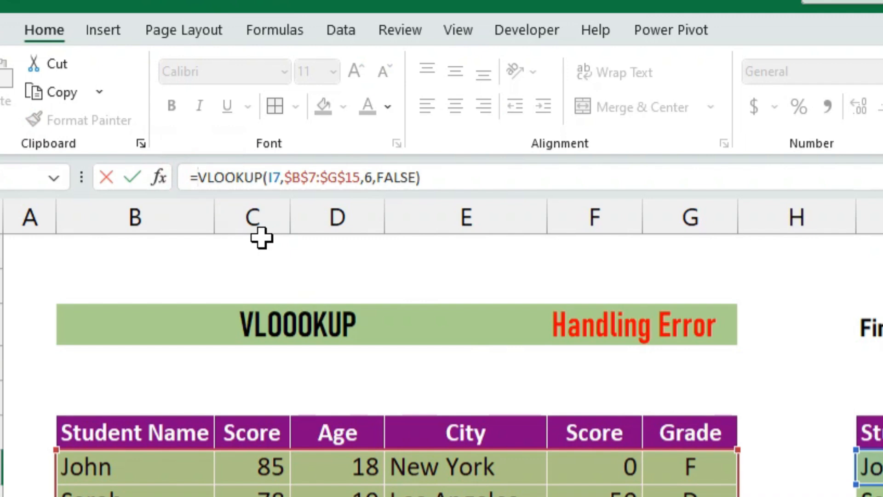
pyautogui.write('if')
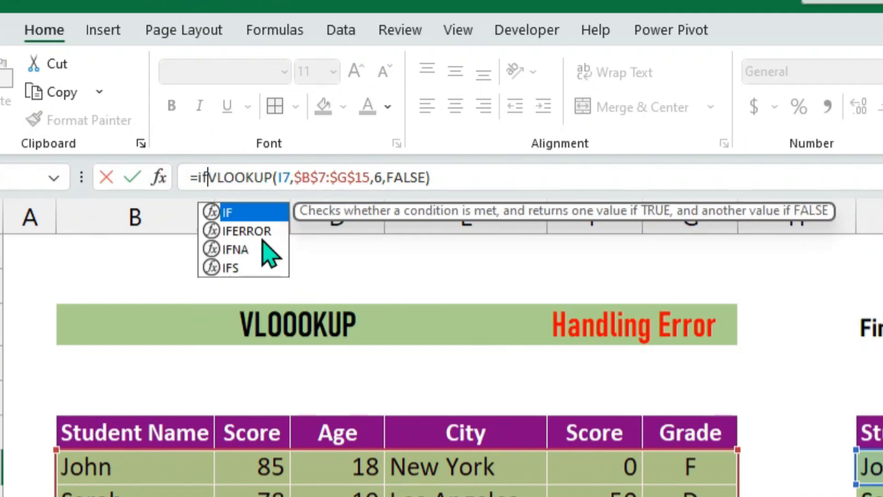
pyautogui.doubleClick(249, 231)
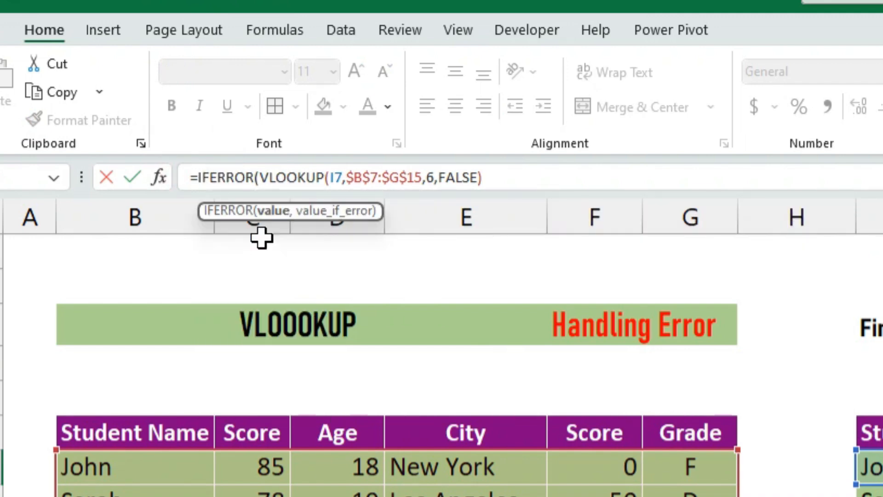
pyautogui.click(492, 177)
pyautogui.write(',"No Record')
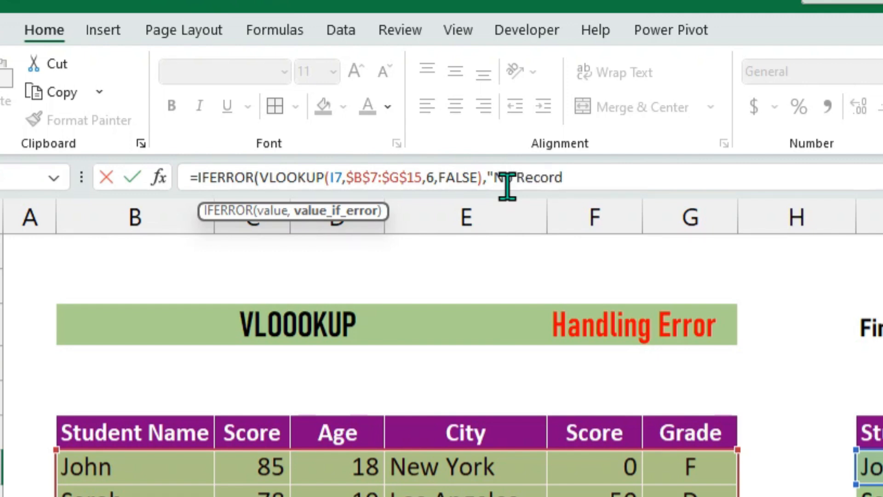
pyautogui.write(')')
pyautogui.press('Return')
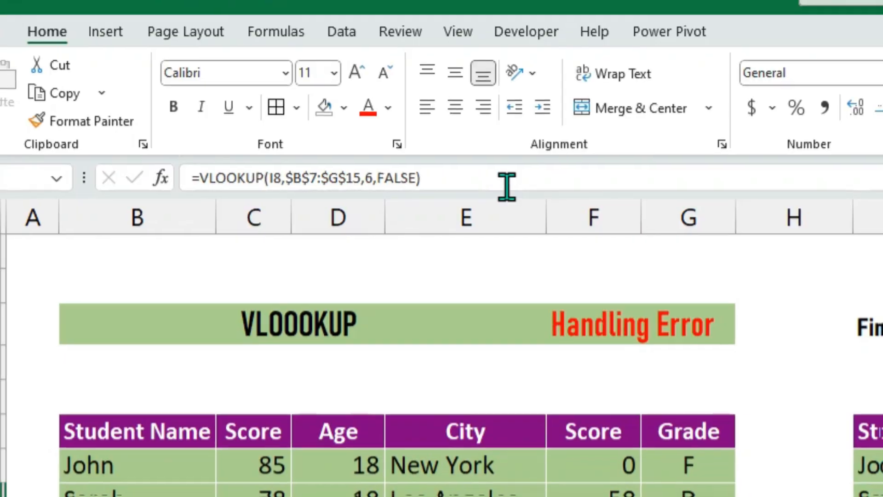
# Fill the IFERROR lookup formula from J7 down to J9 and review the grades beside the student names.
pyautogui.press('Up')
pyautogui.hotkey('shift', 'Down')
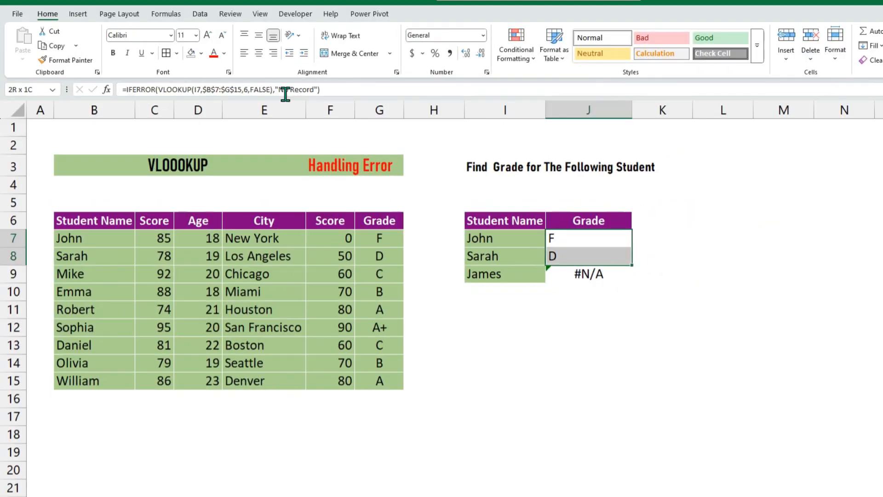
pyautogui.hotkey('shift', 'Down')
pyautogui.hotkey('ctrl', 'd')
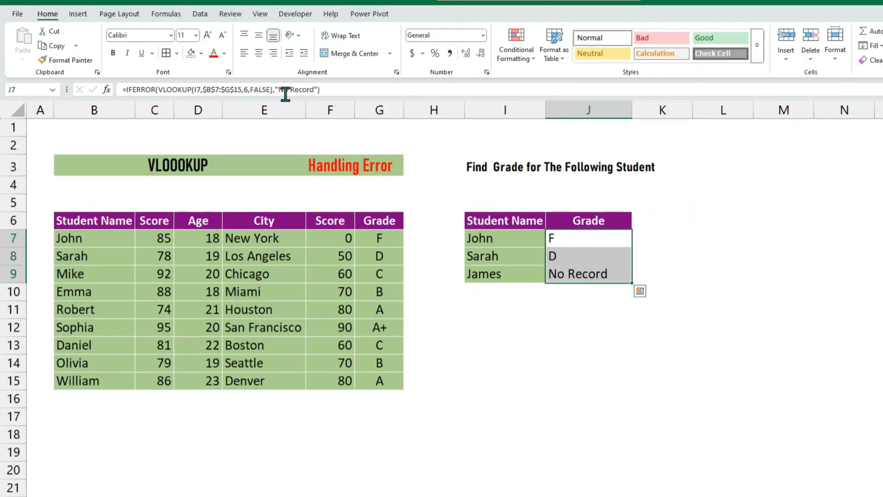
pyautogui.click(501, 255)
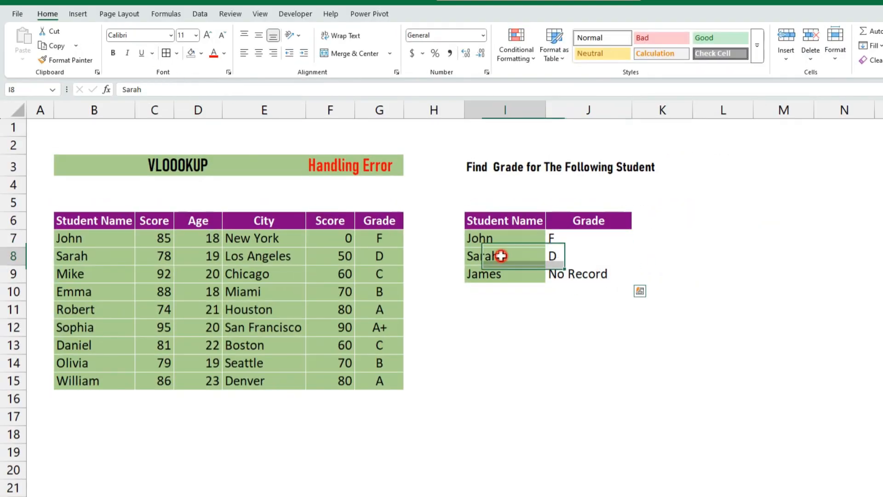
pyautogui.moveTo(568, 238); pyautogui.dragTo(567, 250)
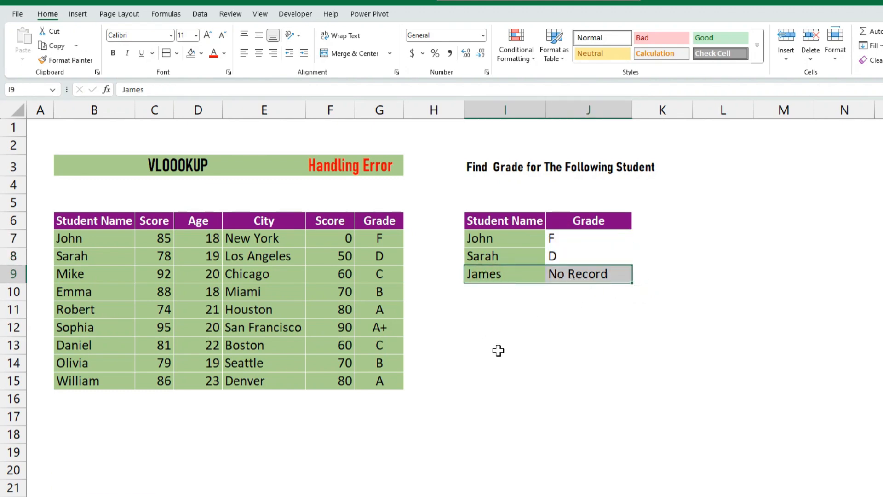
# On the Dynamic Named Range sheet, define the workbook-scoped name Student_data for the table range B6:G15.
pyautogui.click(464, 491)
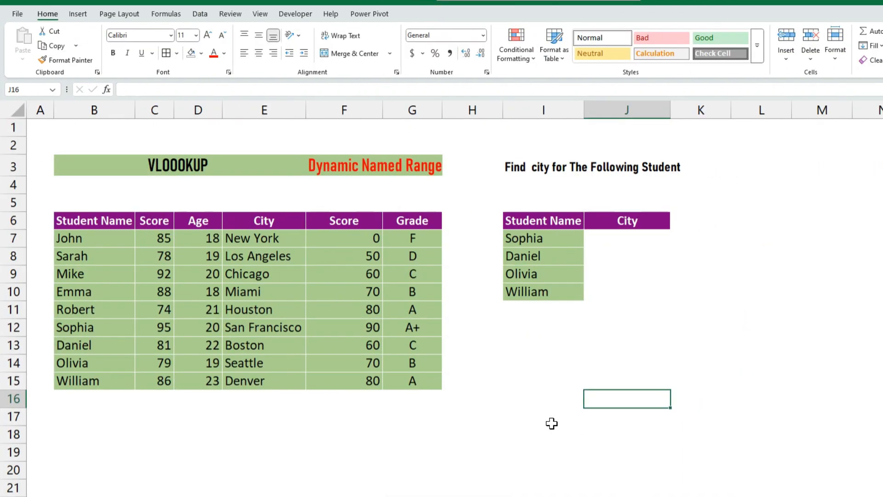
pyautogui.click(613, 237)
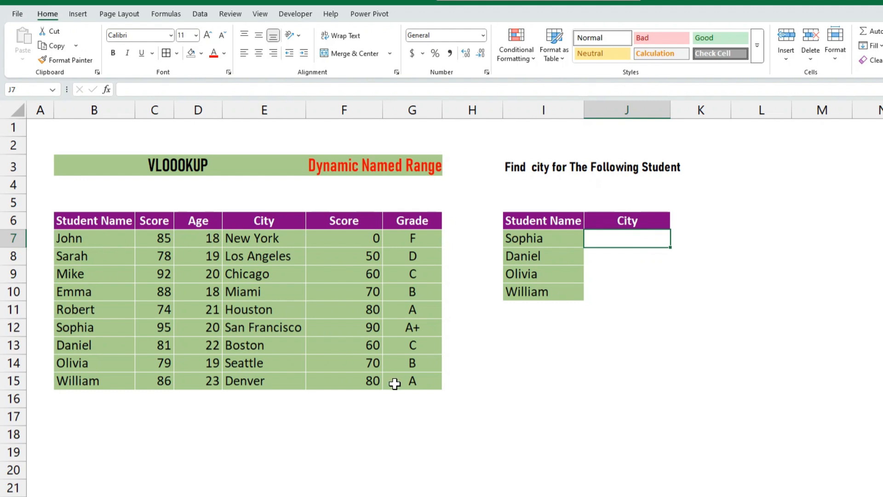
pyautogui.click(462, 430)
pyautogui.moveTo(124, 210); pyautogui.dragTo(395, 379)
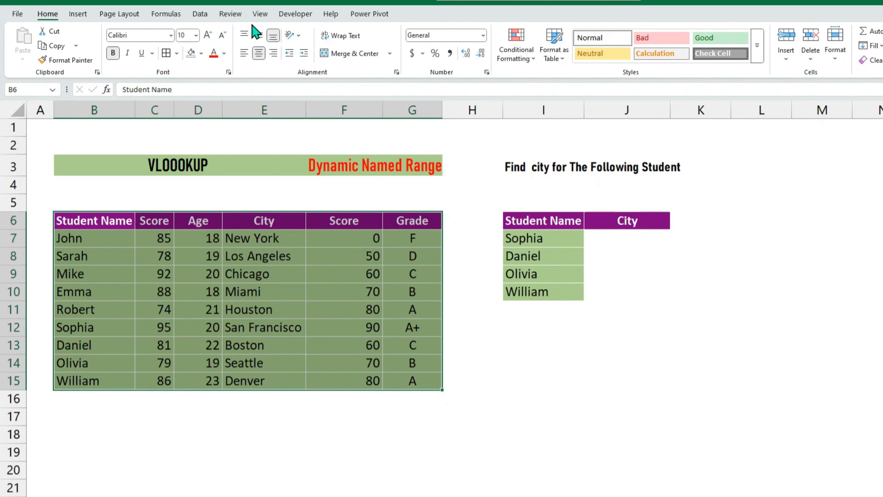
pyautogui.click(114, 16)
pyautogui.click(165, 15)
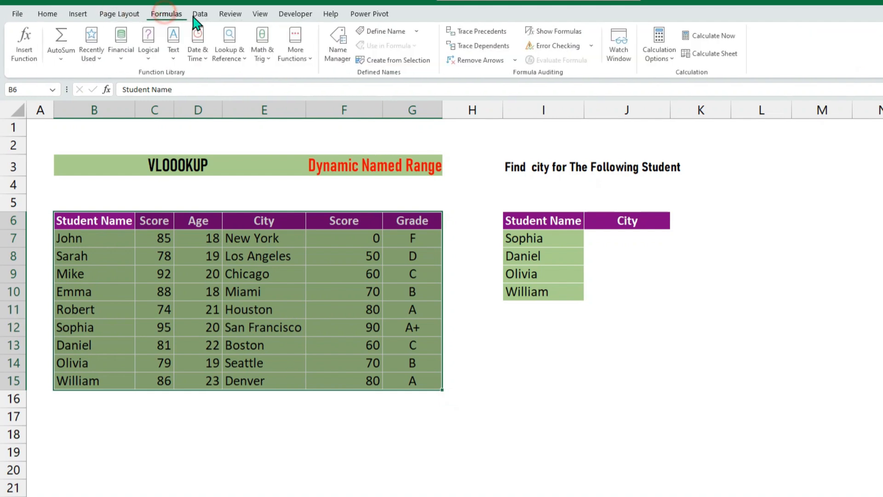
pyautogui.click(385, 32)
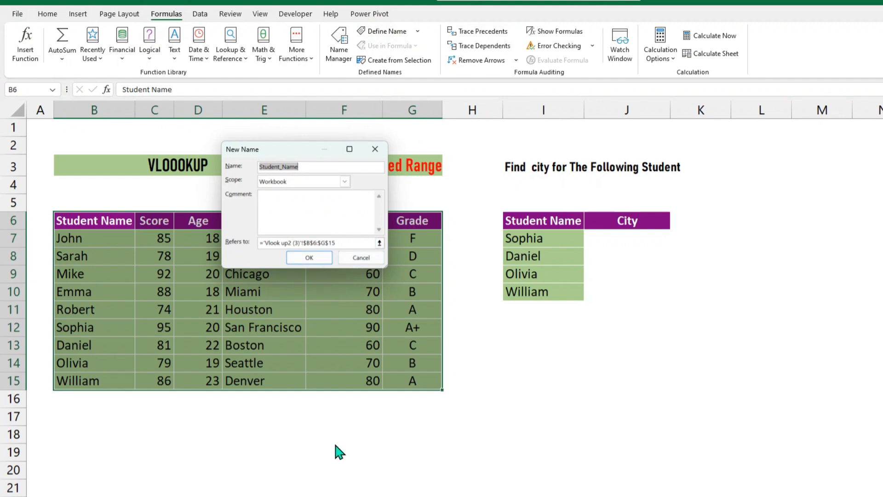
pyautogui.click(306, 166)
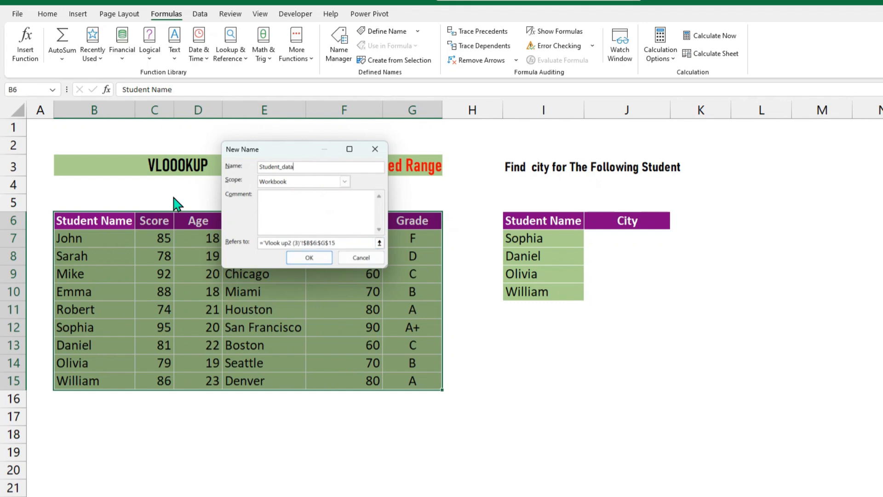
pyautogui.click(310, 259)
# Start a VLOOKUP in city cell J7 with I7 as the lookup value and the named range Student_data as the table array.
pyautogui.click(603, 240)
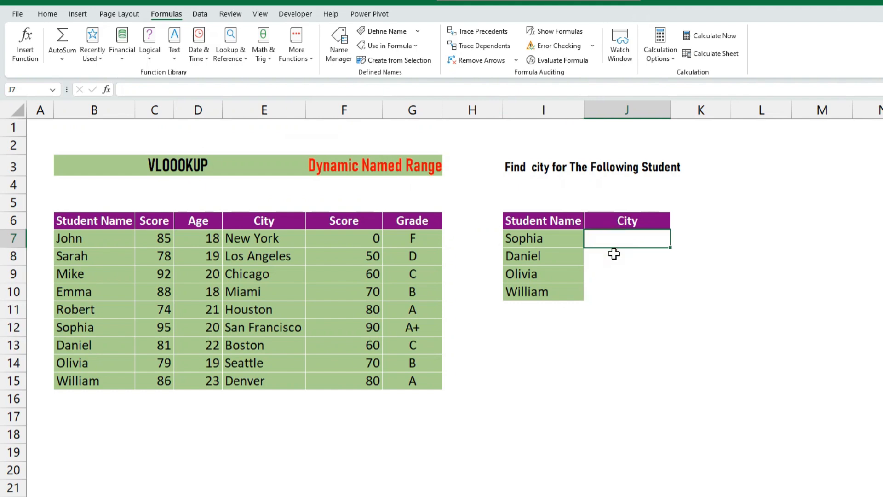
pyautogui.write('=vl')
pyautogui.press('Tab')
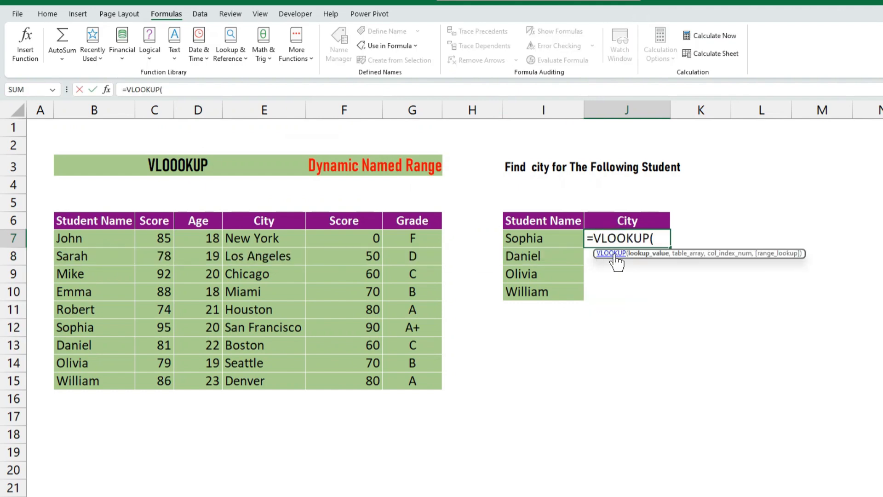
pyautogui.press('Left')
pyautogui.write(',')
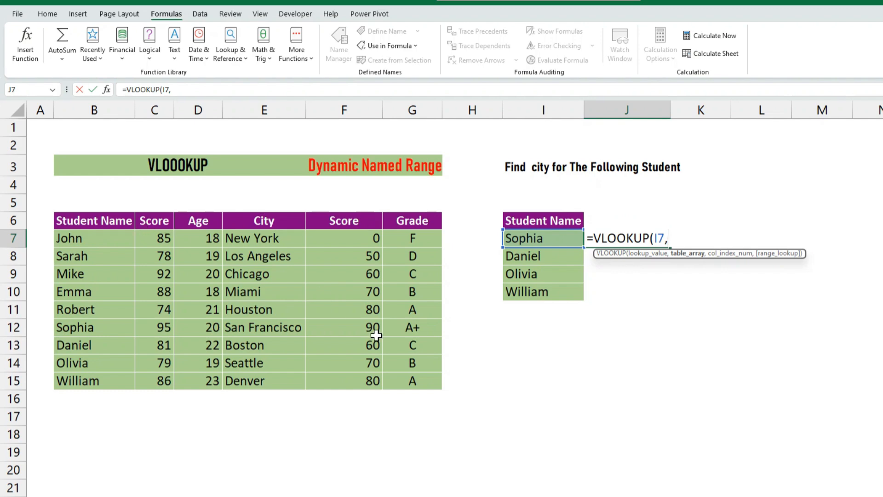
pyautogui.write('stu')
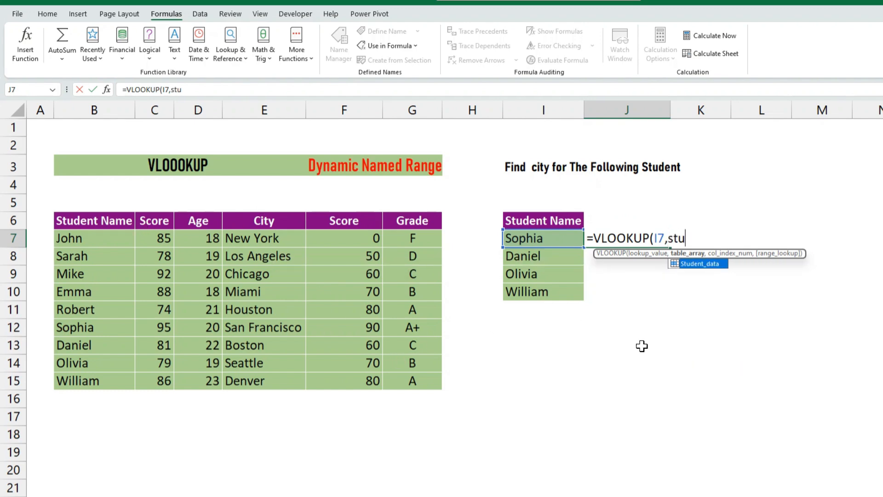
pyautogui.press('Tab')
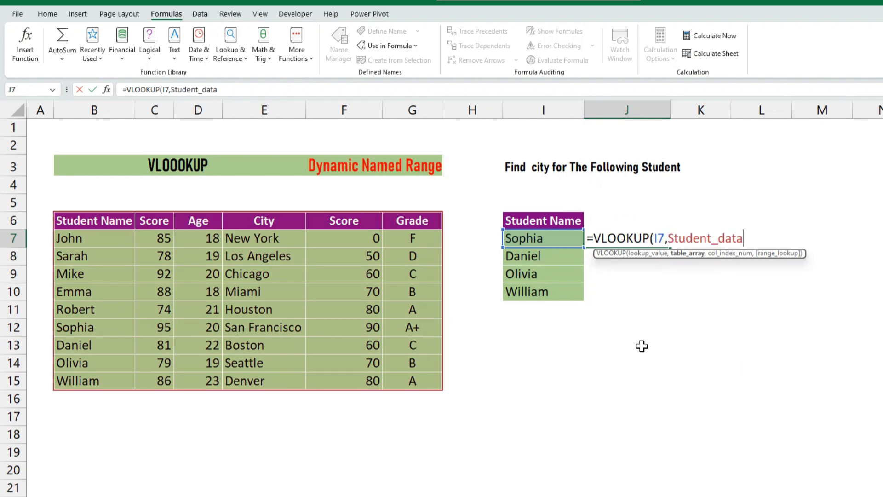
pyautogui.write(',')
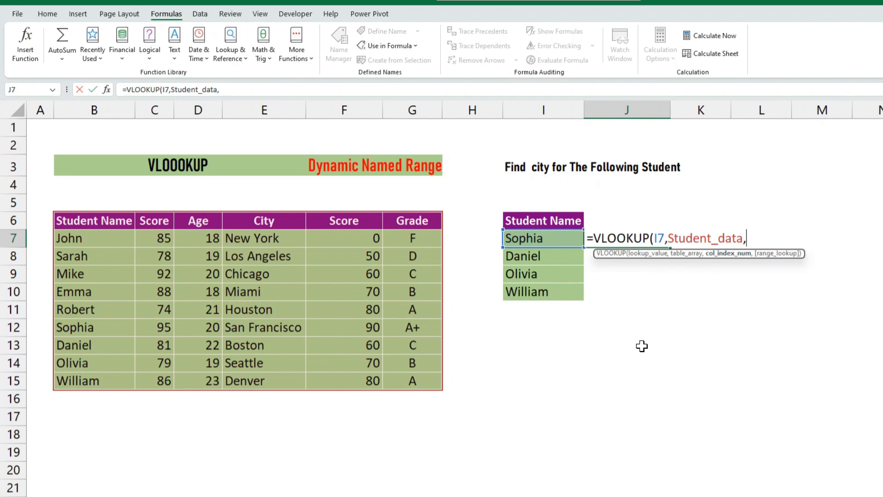
# Finish the J7 city lookup with column index 4 and exact match (FALSE).
pyautogui.write('4,')
pyautogui.press('Down')
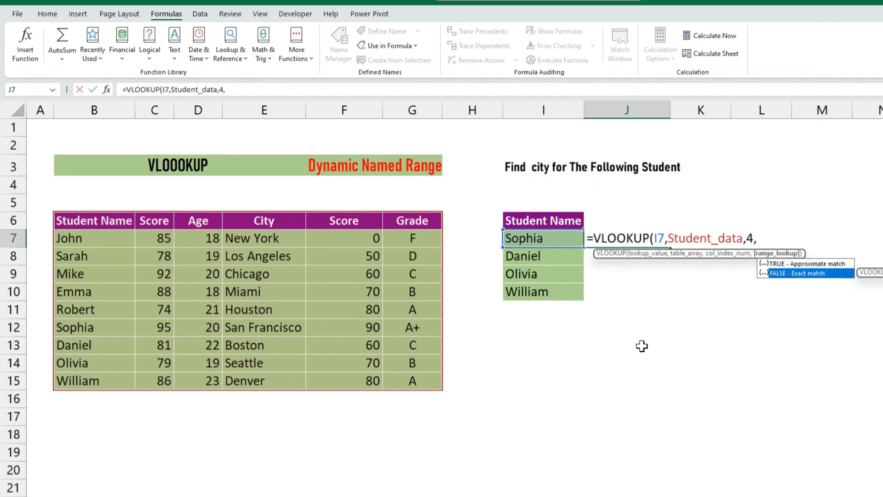
pyautogui.press('Tab')
pyautogui.write(')')
pyautogui.press('Return')
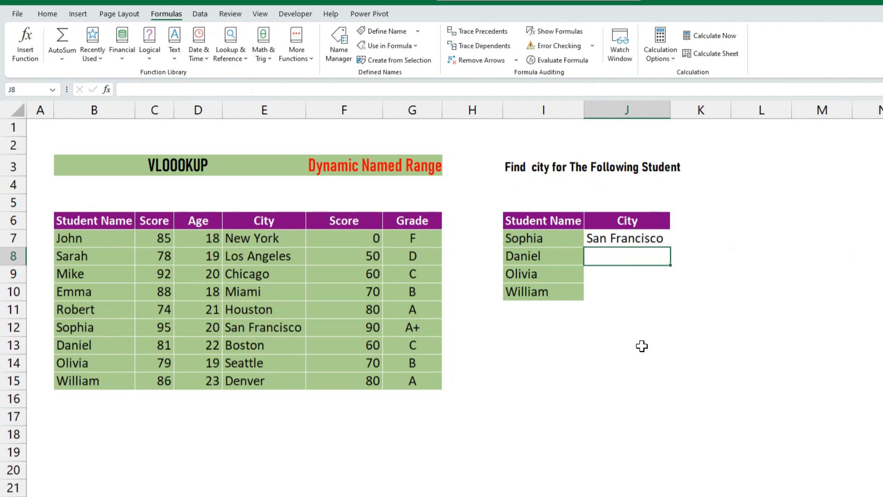
# Fill the city lookup formula from J7 down to J10 and review the results against the source table.
pyautogui.press('Up')
pyautogui.hotkey('shift', 'Down')
pyautogui.hotkey('shift', 'Down')
pyautogui.hotkey('shift', 'Down')
pyautogui.hotkey('ctrl', 'd')
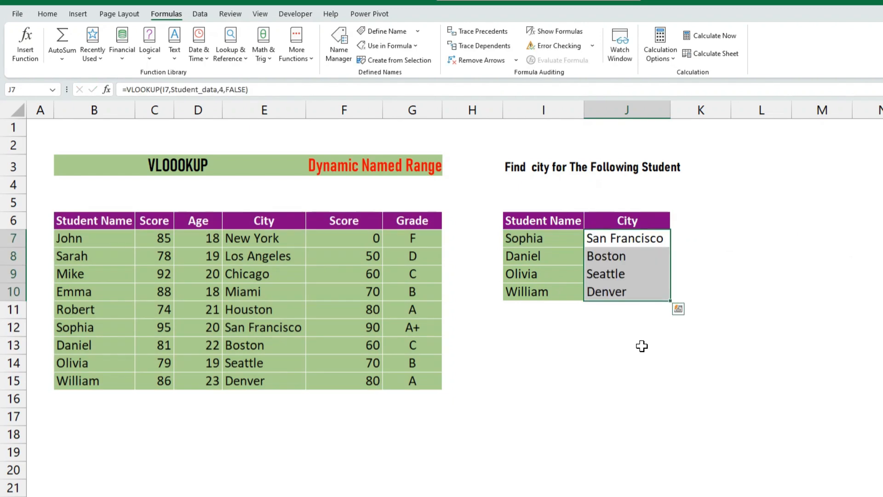
pyautogui.press('Down')
pyautogui.press('Down')
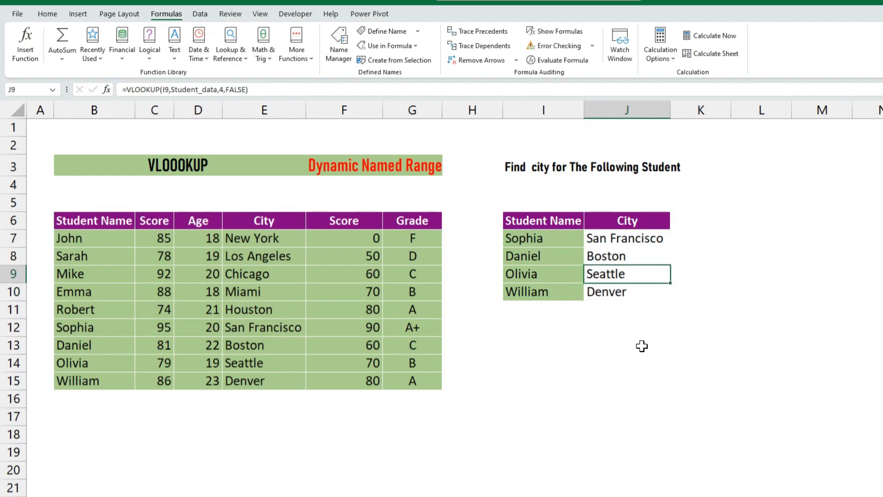
pyautogui.click(298, 297)
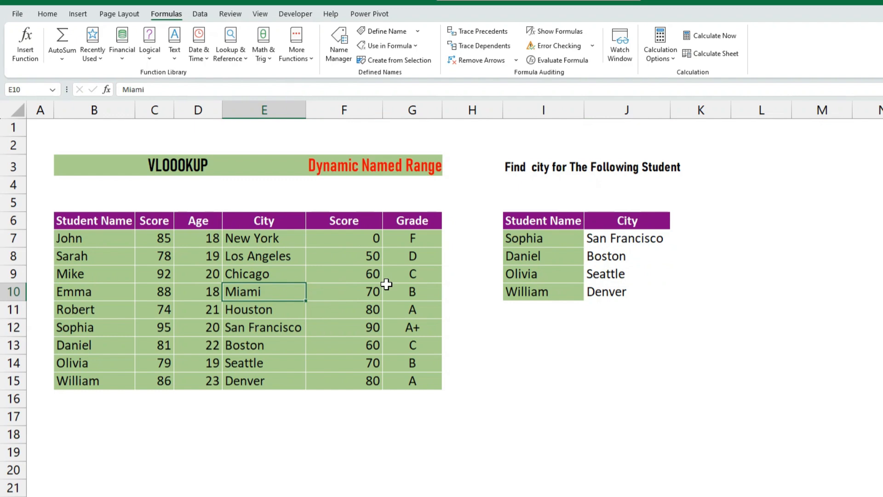
pyautogui.moveTo(598, 240); pyautogui.dragTo(607, 289)
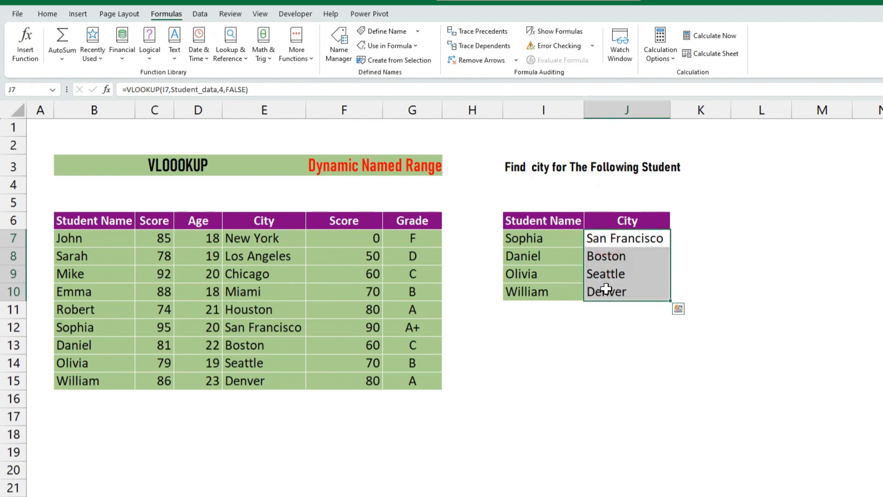
# Clear the city results in J7:J10 and delete the defined name Student_data from the workbook.
pyautogui.press('Delete')
pyautogui.click(157, 291)
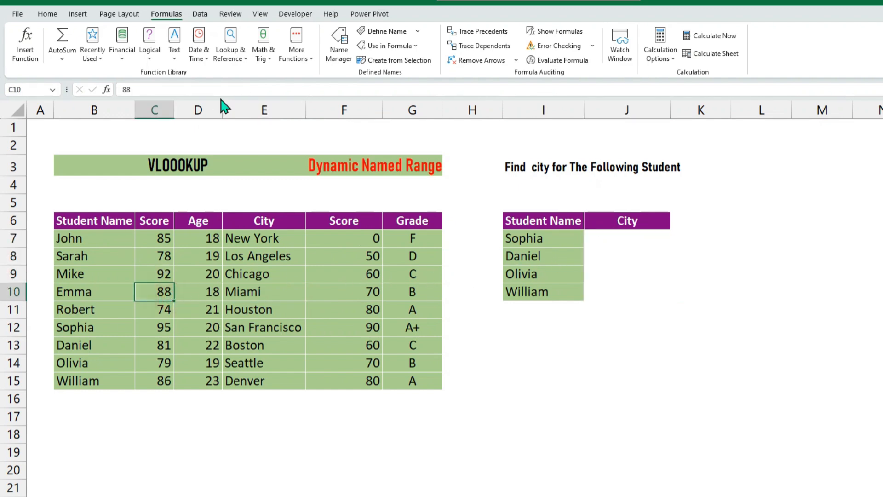
pyautogui.click(400, 32)
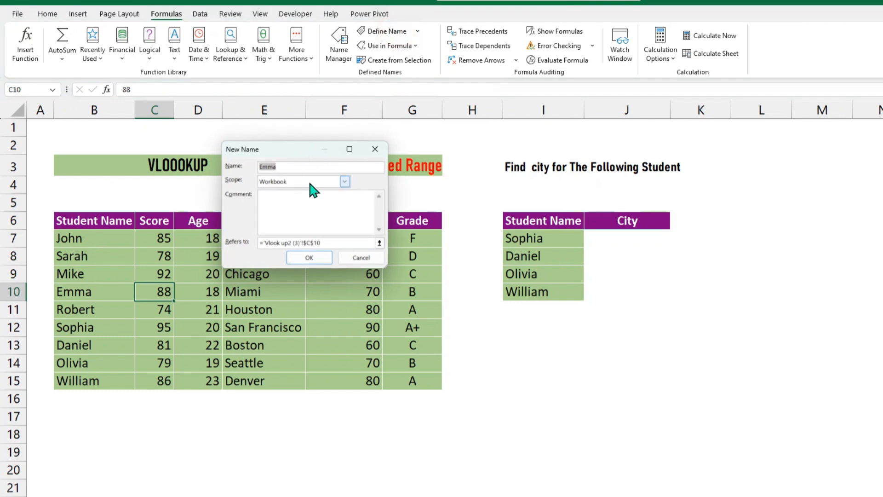
pyautogui.click(361, 258)
pyautogui.click(339, 44)
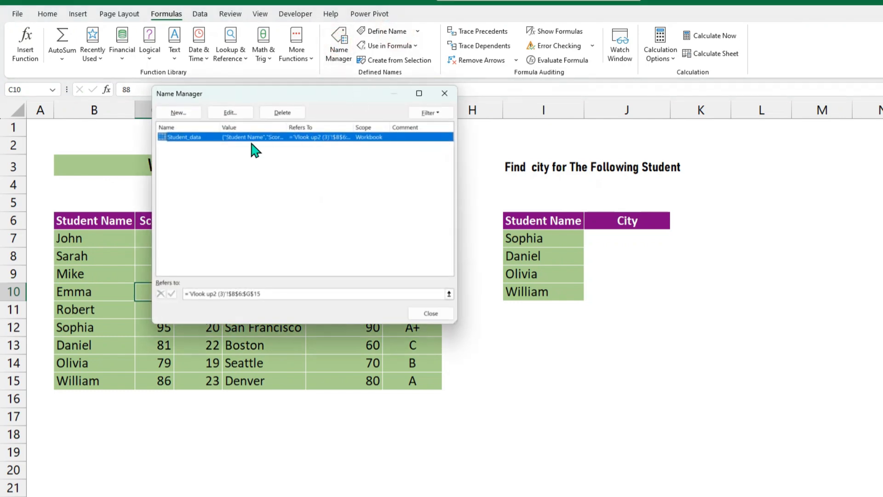
pyautogui.click(283, 113)
pyautogui.click(506, 303)
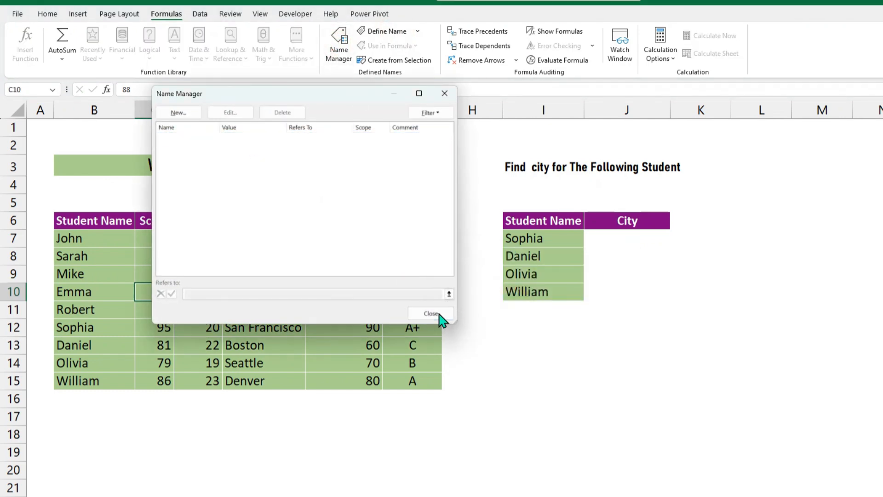
pyautogui.click(431, 314)
# Convert the student data range B6:G15 into a table with headers and turn off its filter buttons.
pyautogui.click(114, 246)
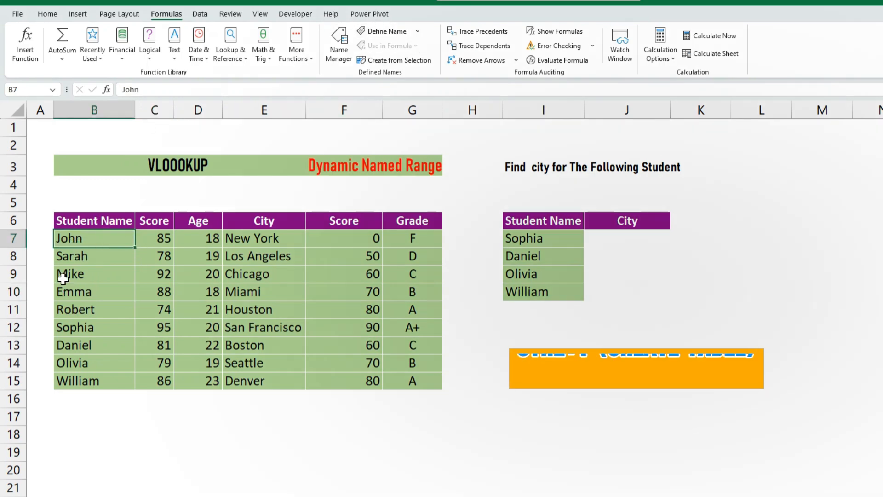
pyautogui.hotkey('ctrl', 't')
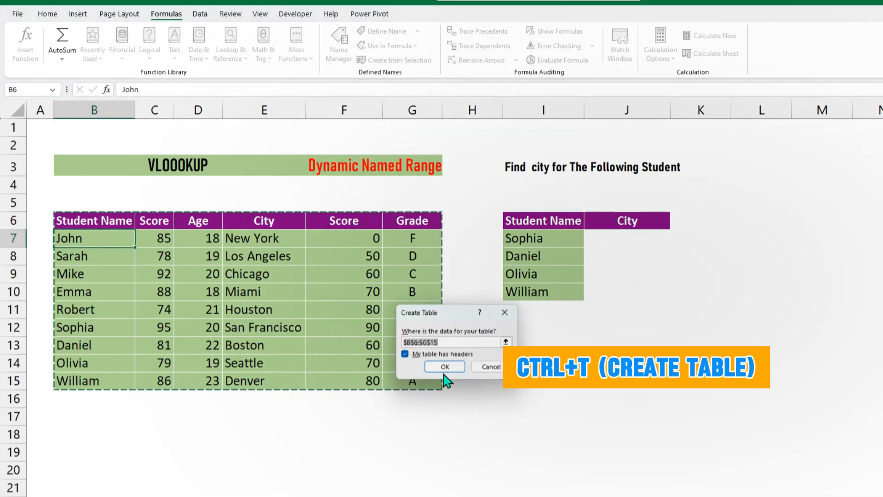
pyautogui.moveTo(450, 313); pyautogui.dragTo(371, 295)
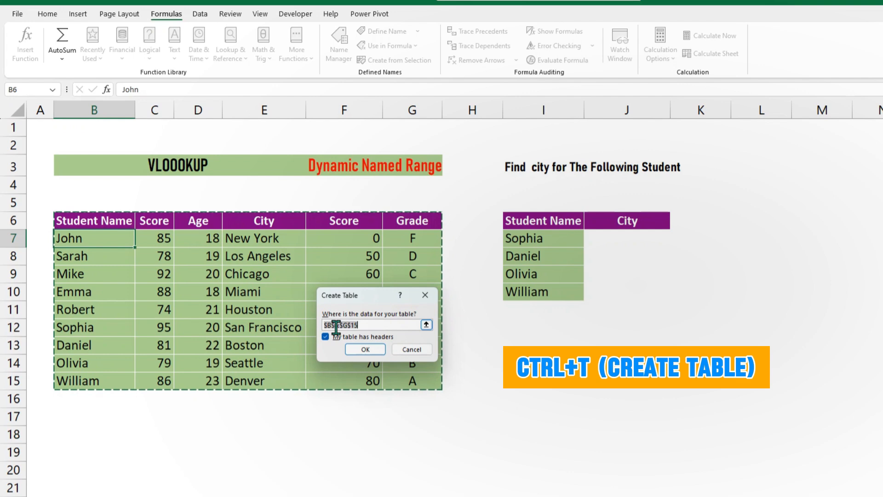
pyautogui.click(364, 349)
pyautogui.click(322, 308)
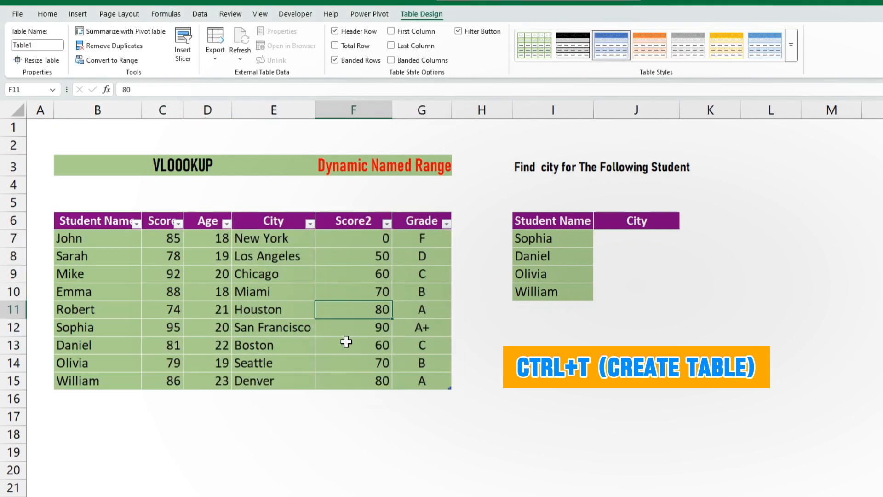
pyautogui.hotkey('ctrl', 'shift', 'l')
# Start a new table record in row 16 with the student's name in B16 and the score 90 in C16.
pyautogui.click(91, 401)
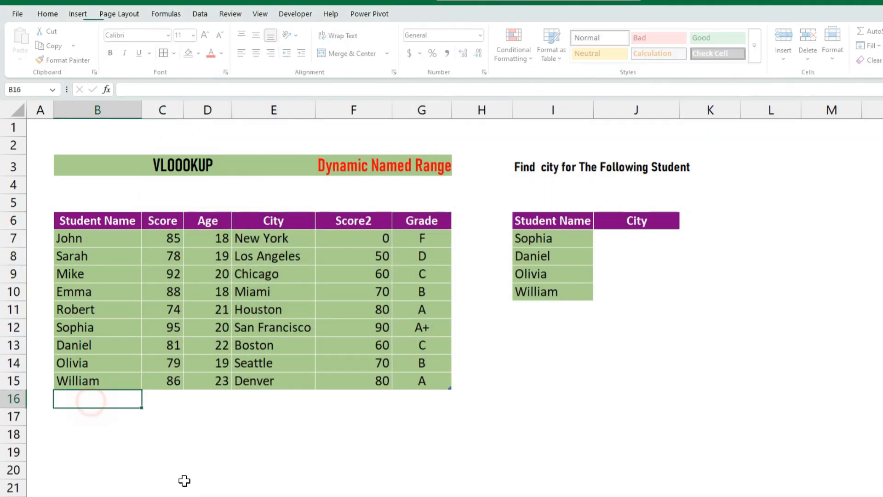
pyautogui.write('Snow')
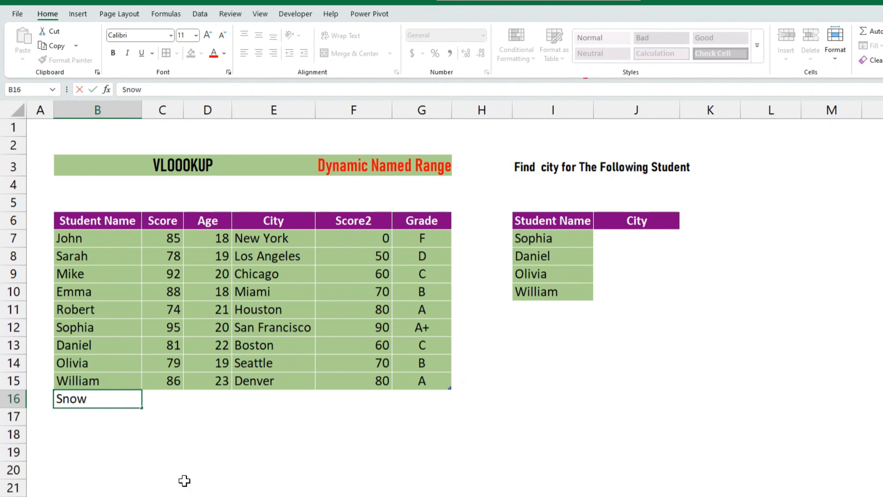
pyautogui.press('Return')
pyautogui.press('Up')
pyautogui.press('Right')
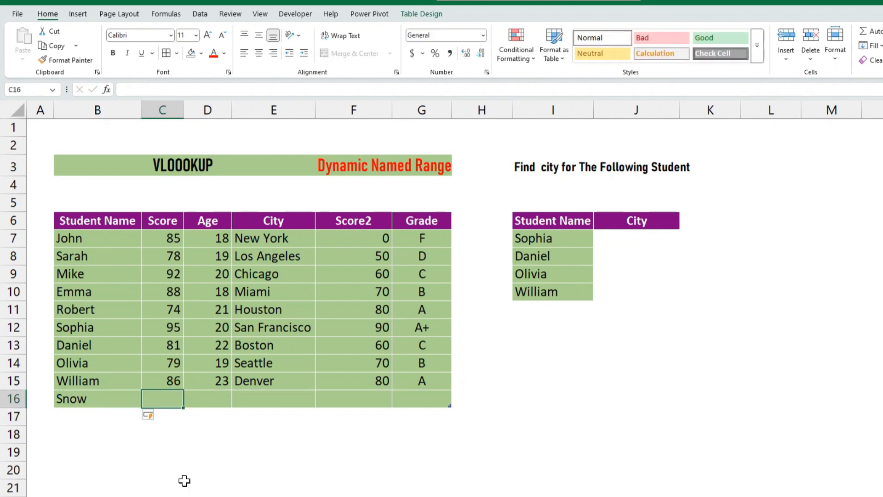
pyautogui.write('90')
pyautogui.press('Return')
pyautogui.press('Up')
pyautogui.press('Right')
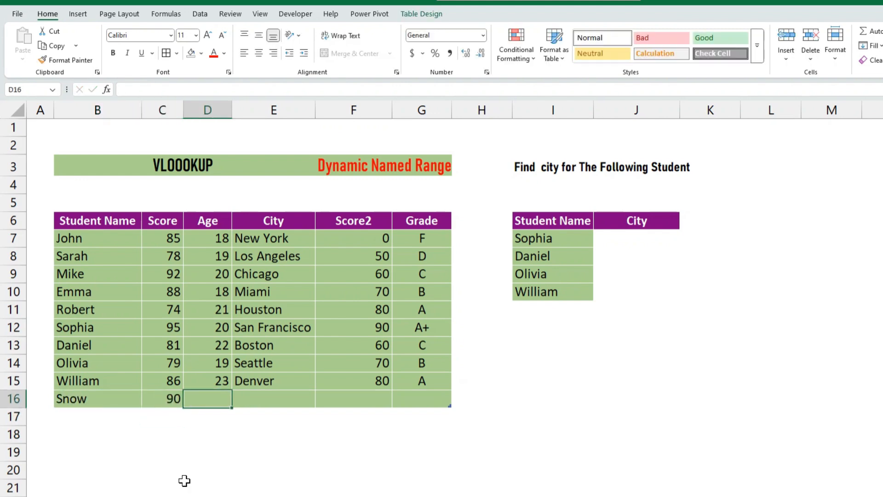
# Complete row 16 by filling Age, City and Score2 from the row above and entering grade A in G16.
pyautogui.press('Right')
pyautogui.hotkey('ctrl', 'd')
pyautogui.press('Right')
pyautogui.hotkey('ctrl', 'd')
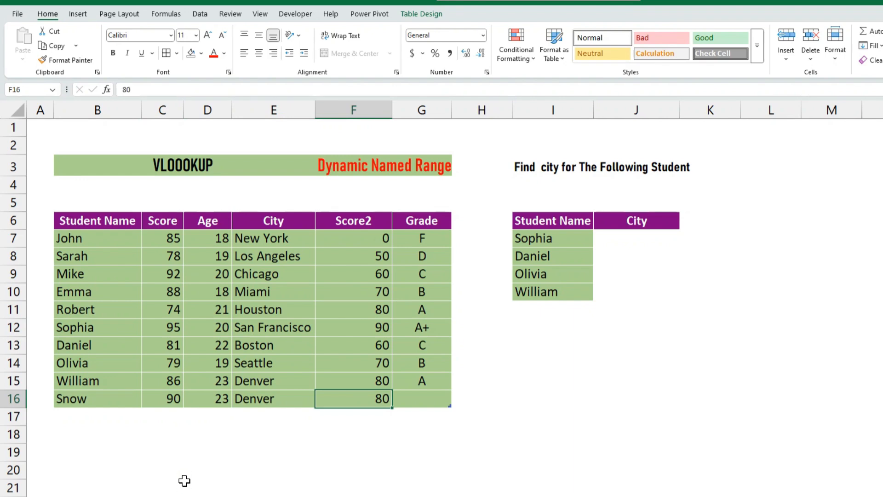
pyautogui.press('Right')
pyautogui.write('A')
pyautogui.press('Return')
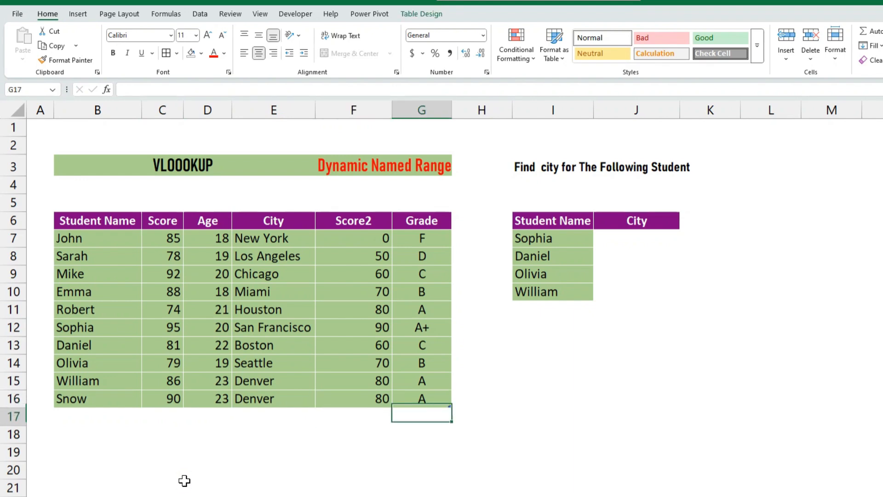
pyautogui.press('Up')
pyautogui.press('Left')
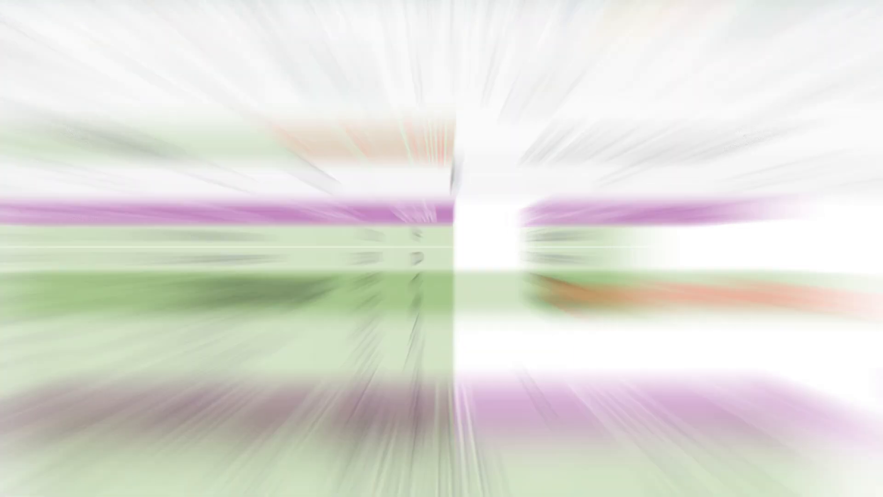
# Rename the student table to Student_data.
pyautogui.doubleClick(636, 238)
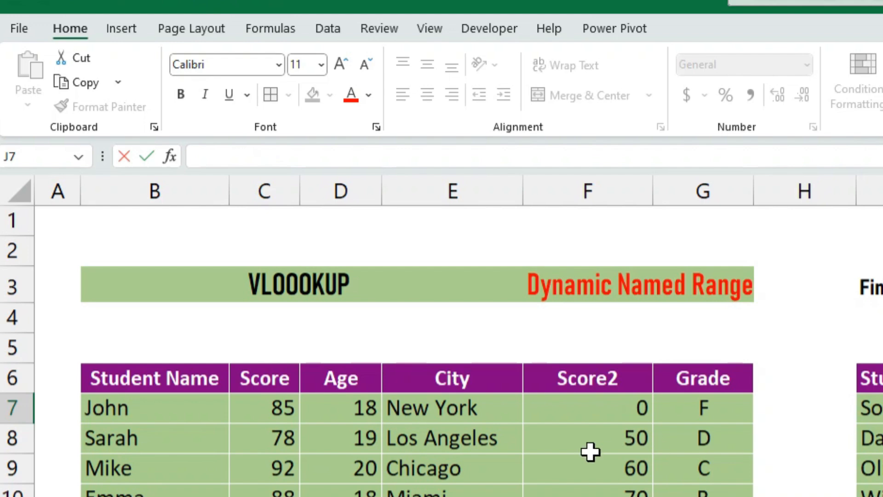
pyautogui.click(510, 467)
pyautogui.click(720, 27)
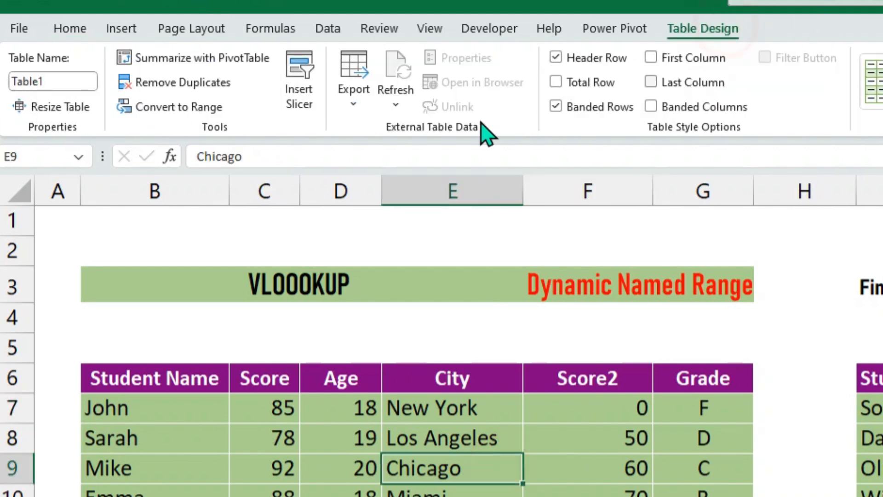
pyautogui.click(65, 81)
pyautogui.click(63, 83)
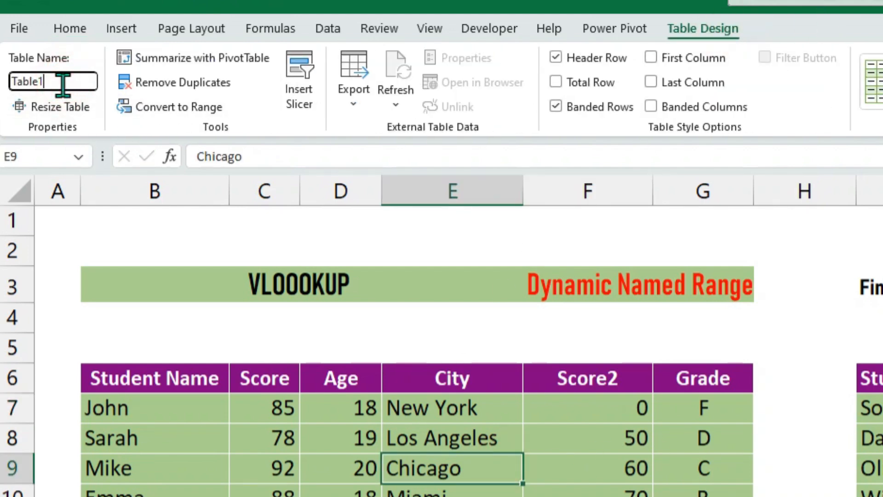
pyautogui.press('BackSpace')
pyautogui.press('BackSpace')
pyautogui.press('BackSpace')
pyautogui.press('BackSpace')
pyautogui.press('BackSpace')
pyautogui.press('BackSpace')
pyautogui.press('Return')
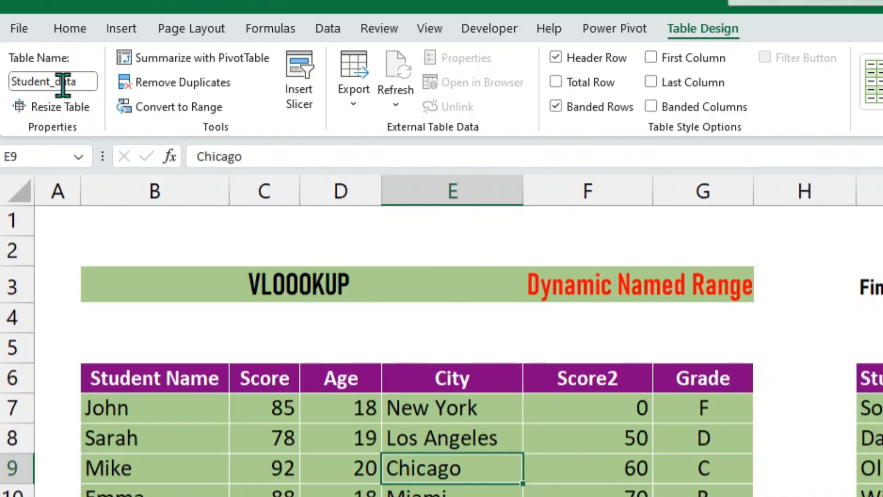
# Enter the city lookup =VLOOKUP(I7,Student_data,4,FALSE) in J7, using the table name as the table array.
pyautogui.click(645, 242)
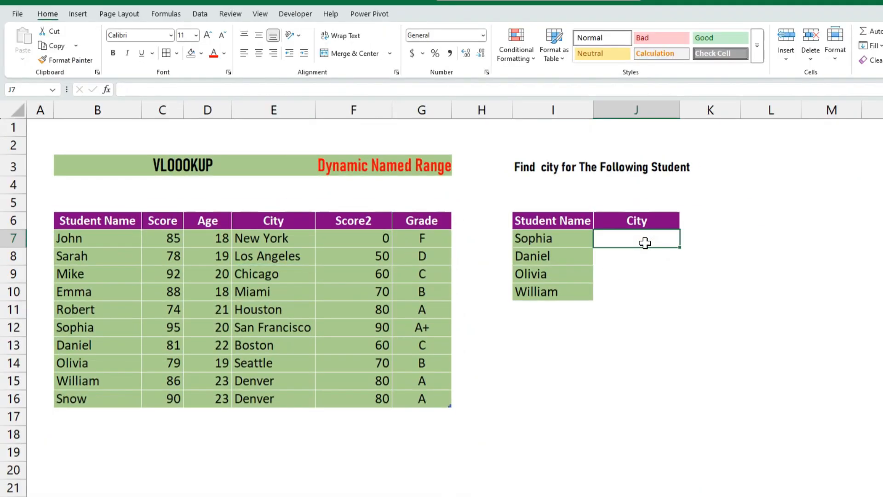
pyautogui.write('=VLOOKUP(I7,')
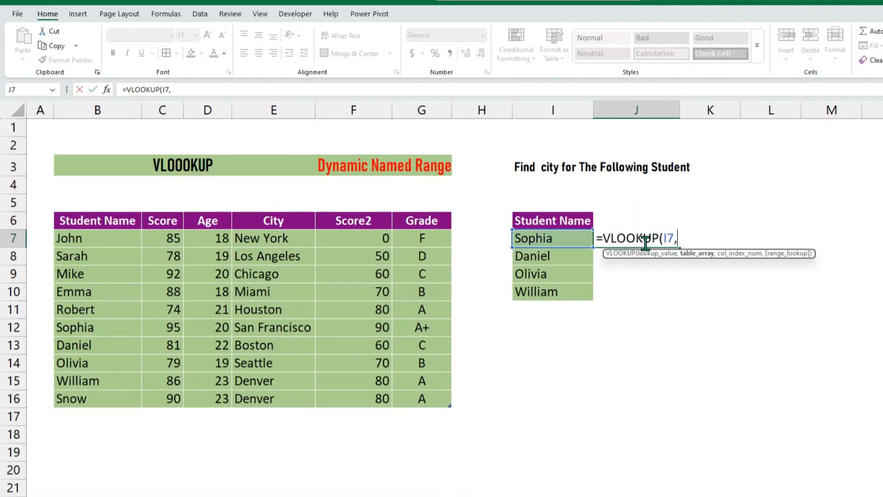
pyautogui.write('stu')
pyautogui.press('Tab')
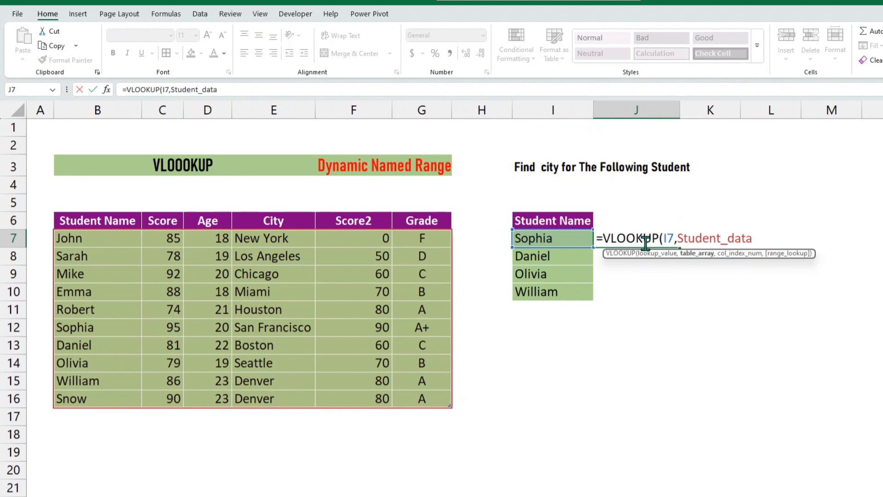
pyautogui.write(',')
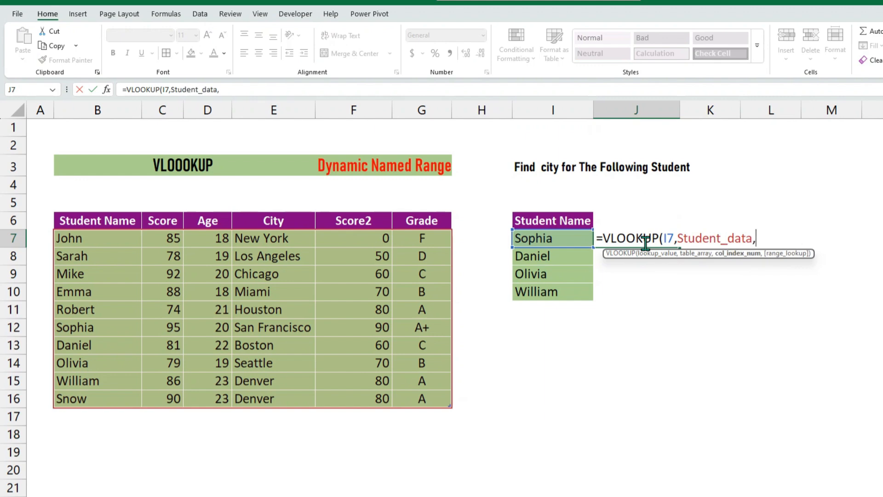
pyautogui.write('4')
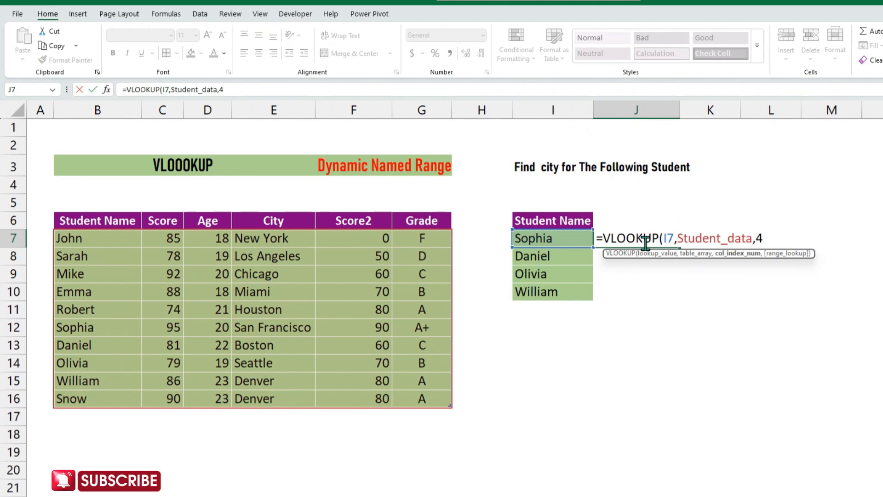
pyautogui.write(',')
pyautogui.press('Down')
pyautogui.press('Tab')
pyautogui.write(')')
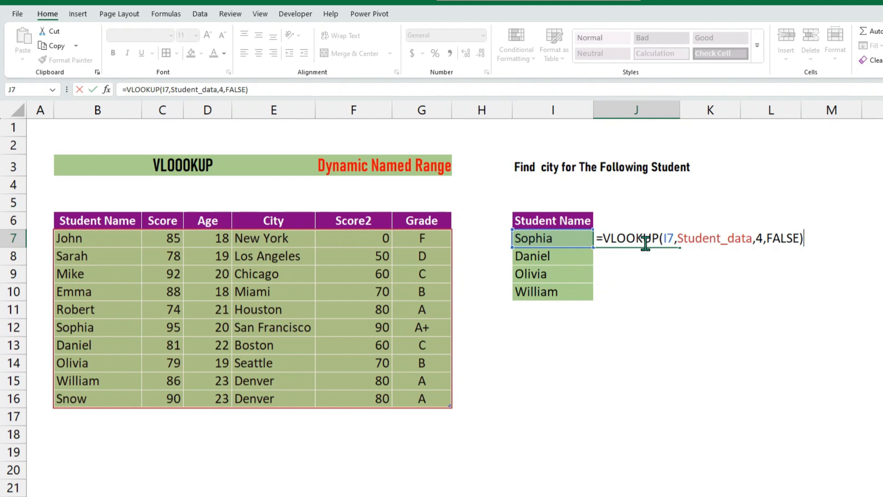
pyautogui.press('Return')
# Fill the table-based city lookup from J7 down to J10.
pyautogui.press('Up')
pyautogui.hotkey('shift', 'Down')
pyautogui.hotkey('shift', 'Down')
pyautogui.hotkey('shift', 'Down')
pyautogui.hotkey('shift', 'Down')
pyautogui.hotkey('shift', 'Up')
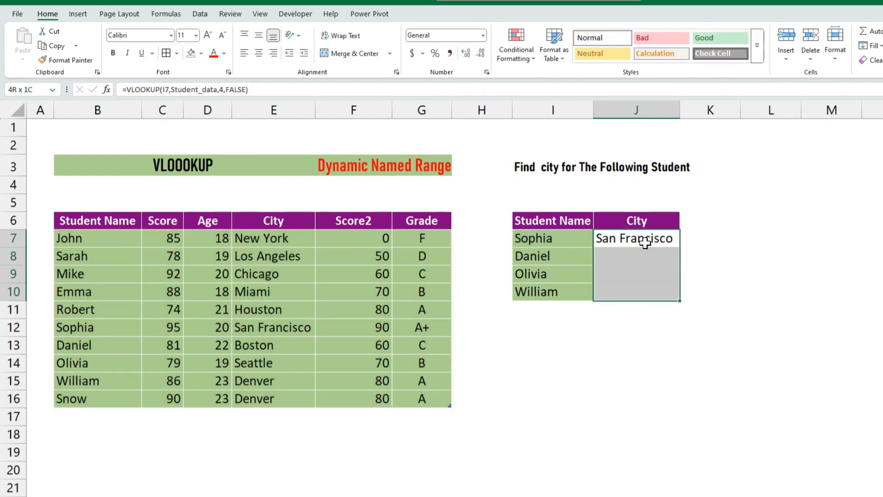
pyautogui.hotkey('ctrl', 'd')
pyautogui.press('Down')
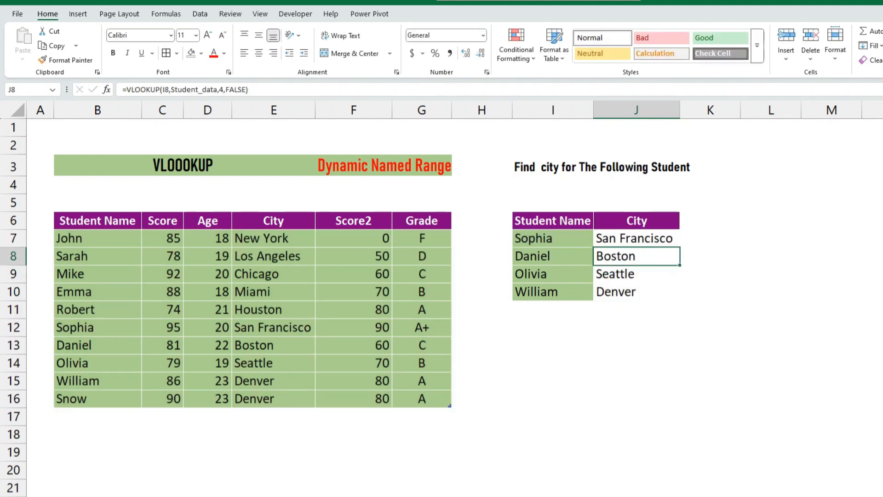